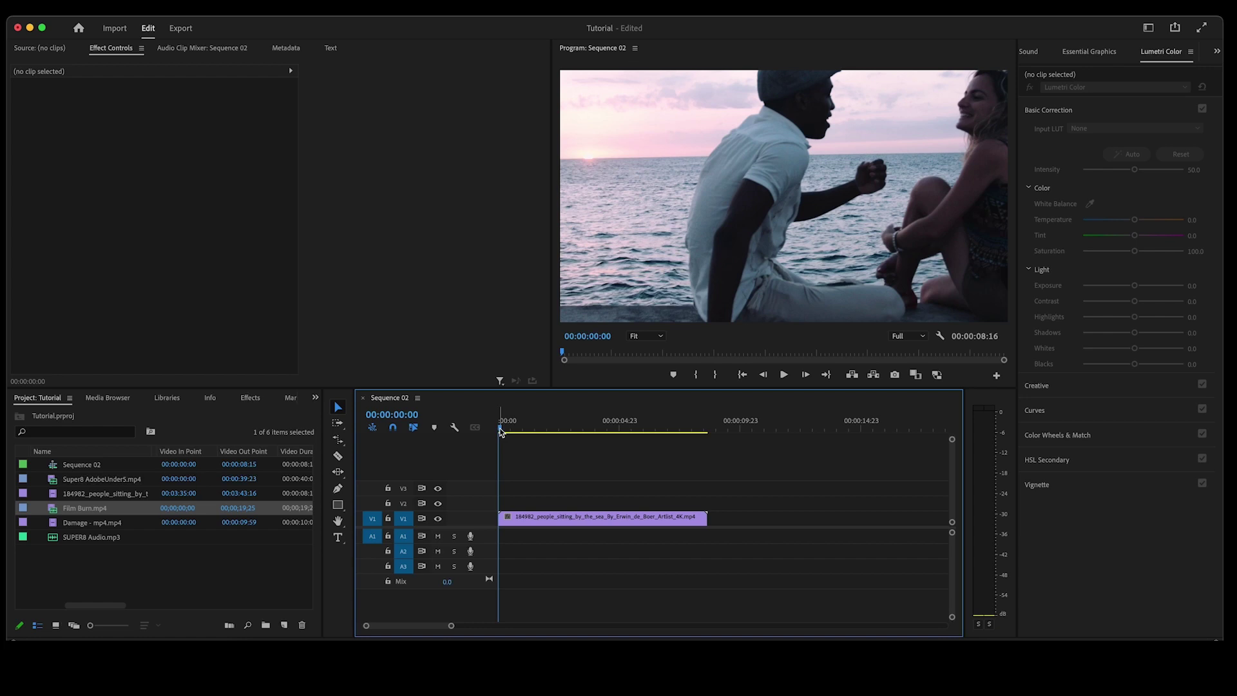
Place Damage - mp4.mp4 on V2, trim it to end at 00:00:08:16, and set it to frame size (scale 150)
click(511, 519)
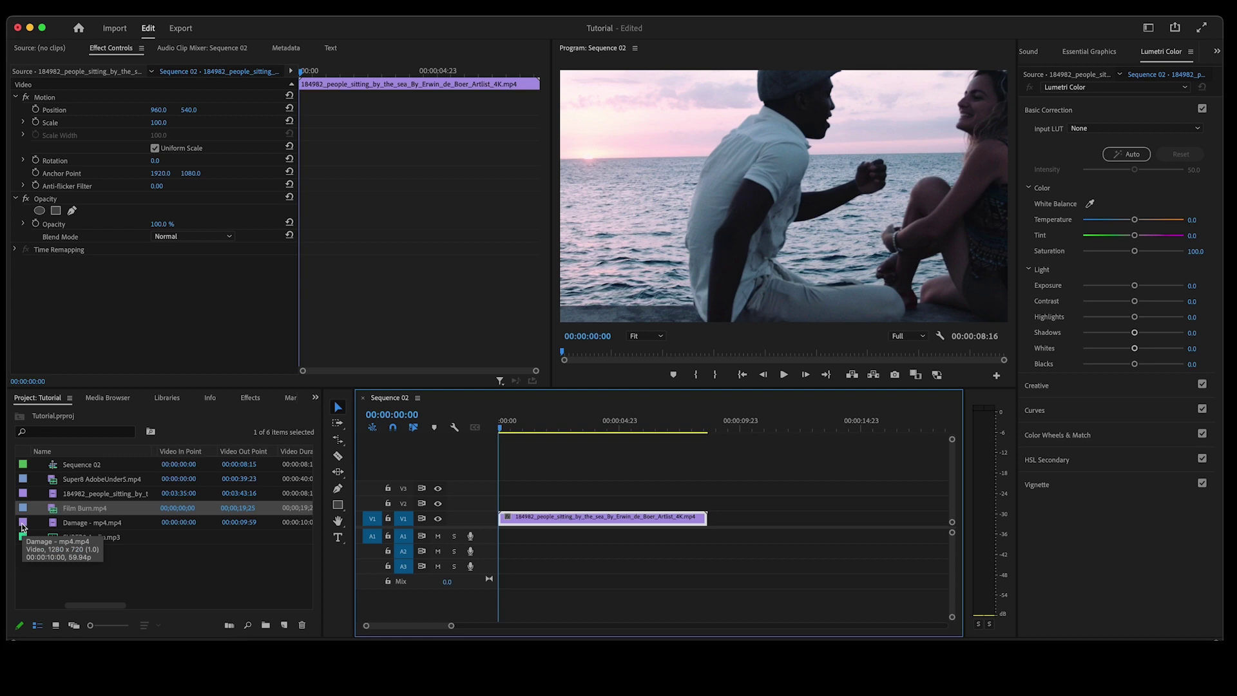
drag(22, 525, 450, 501)
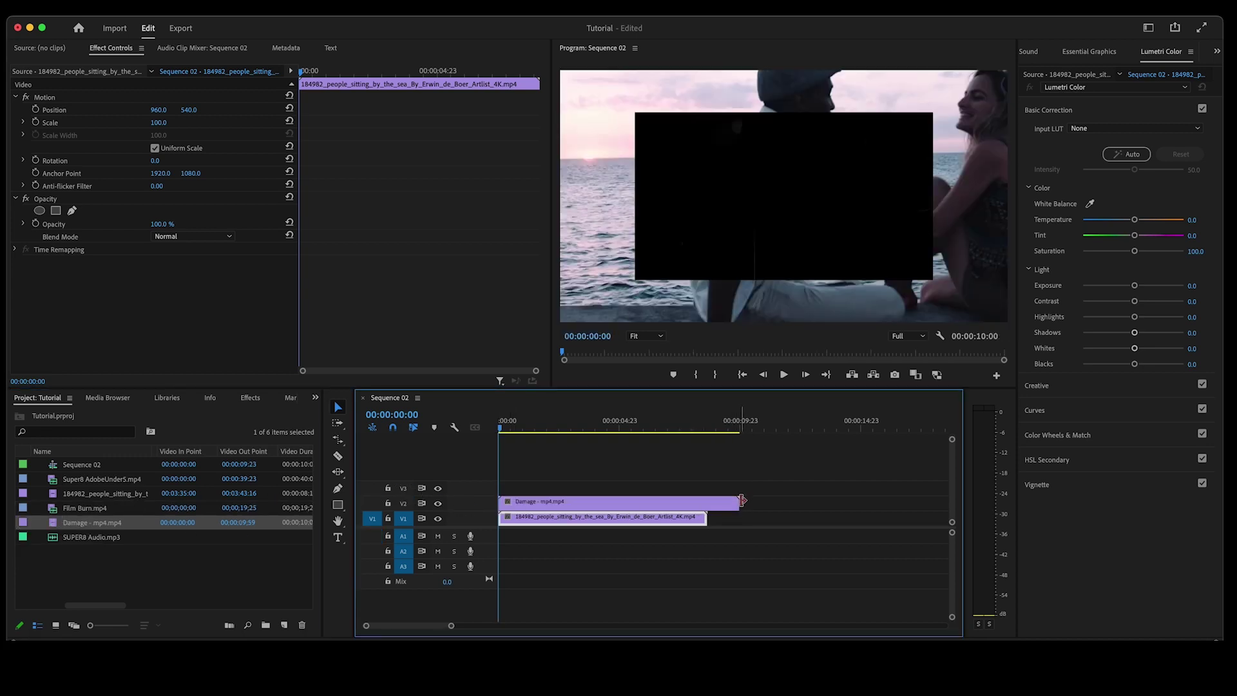
drag(743, 501, 708, 504)
click(678, 508)
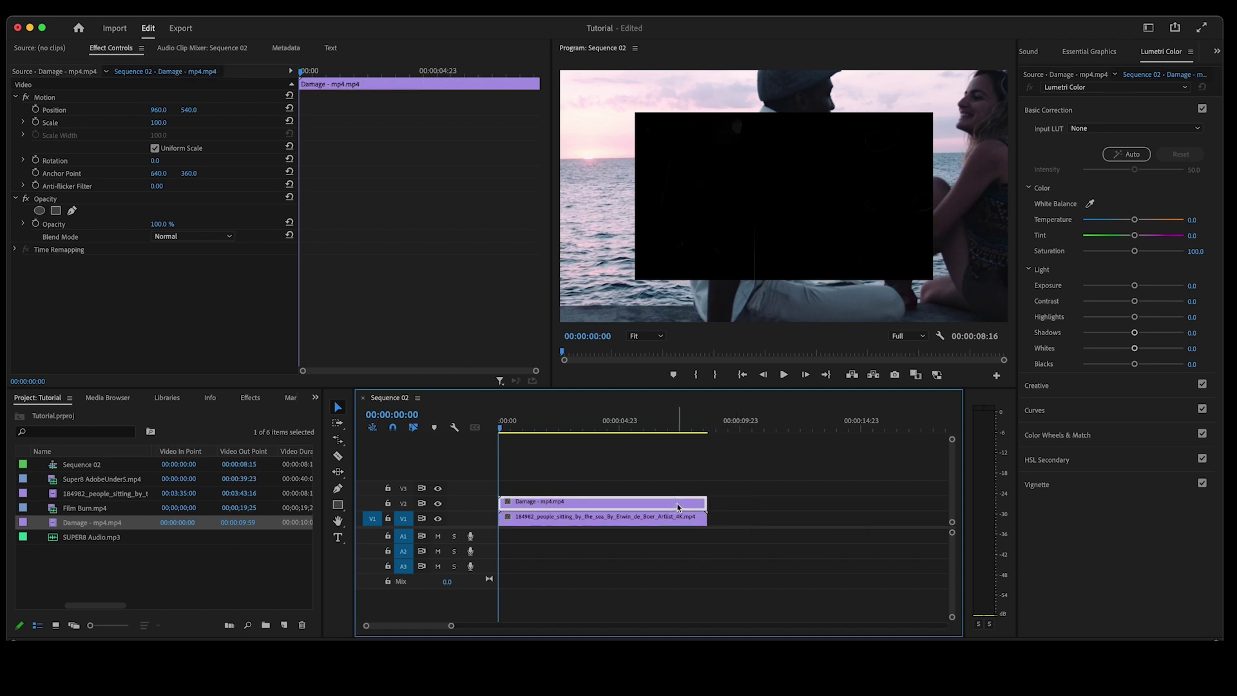
right_click(638, 502)
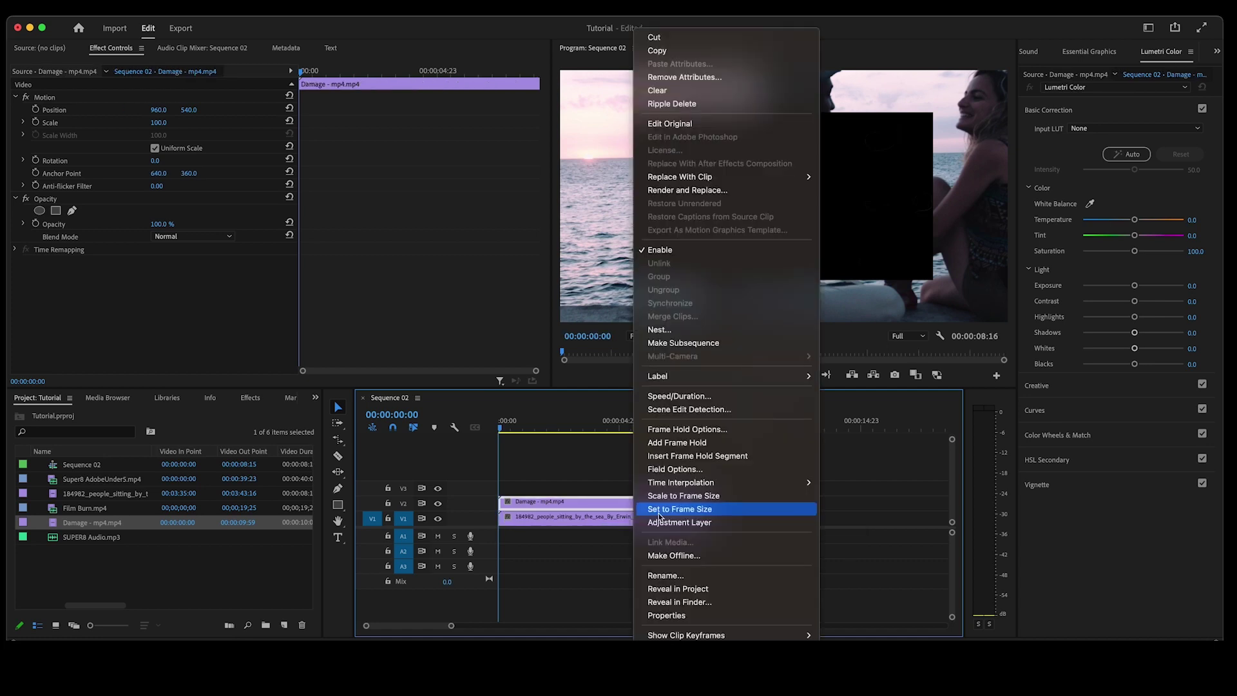
click(658, 513)
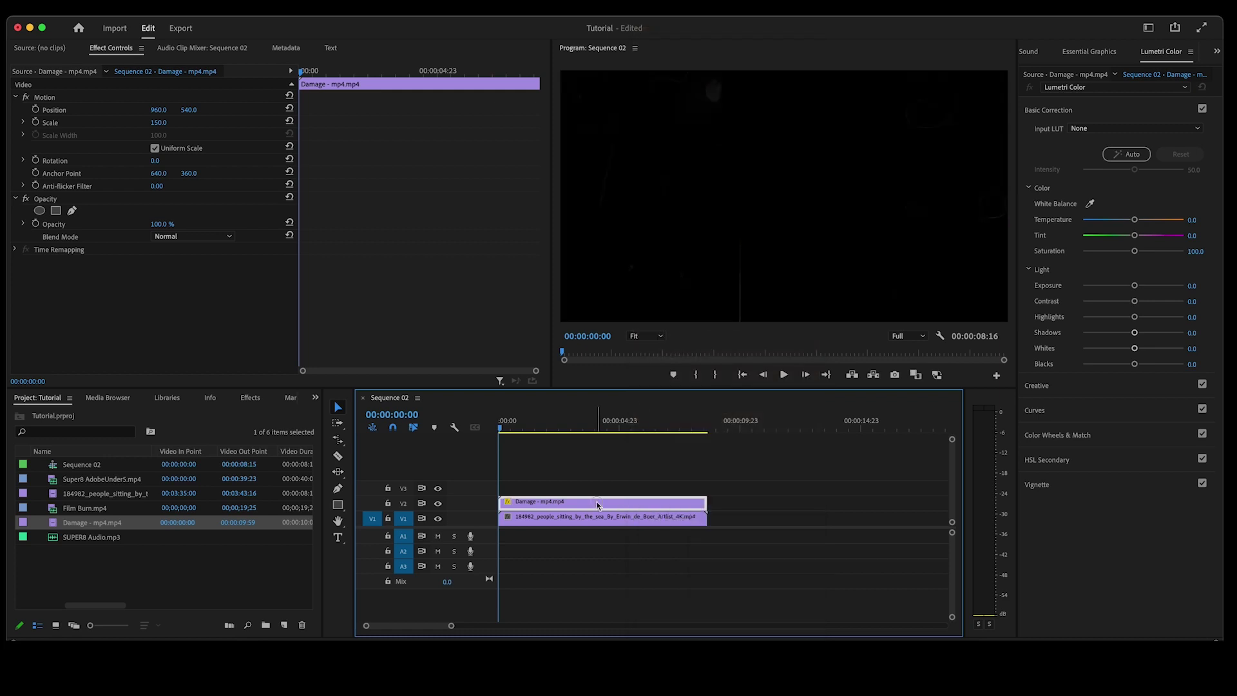
Set the Damage overlay's Opacity blend mode to Screen and preview it by playing and scrubbing
click(231, 239)
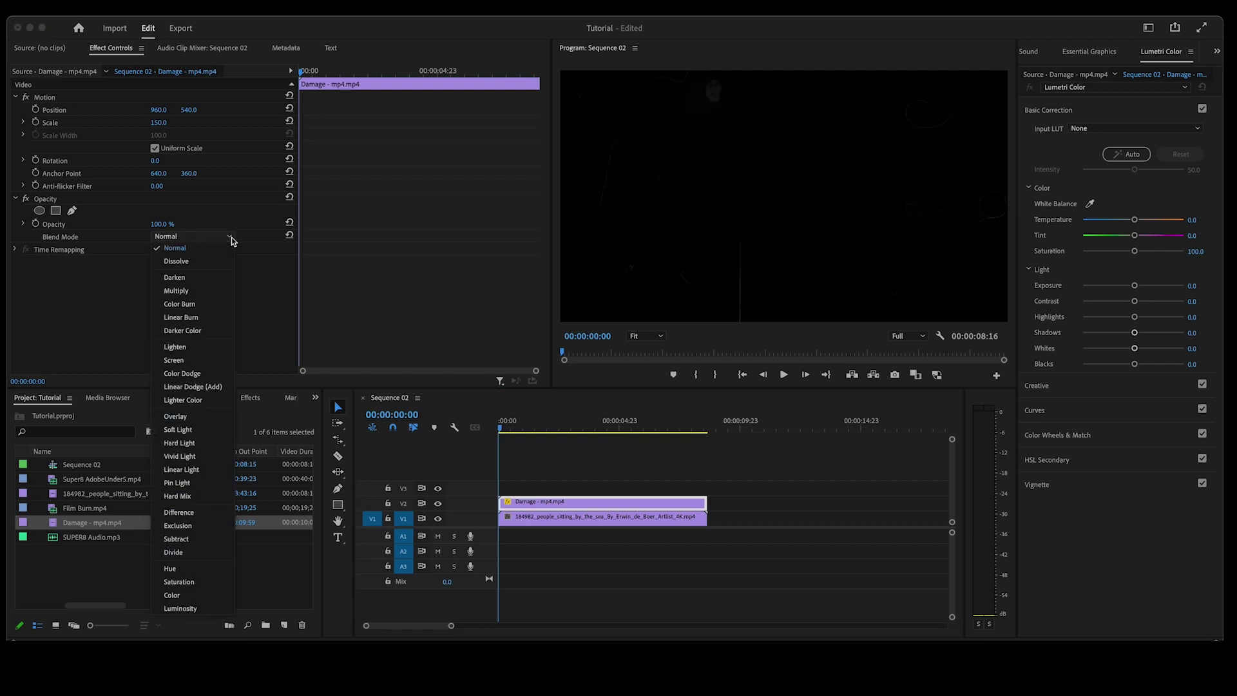
click(199, 361)
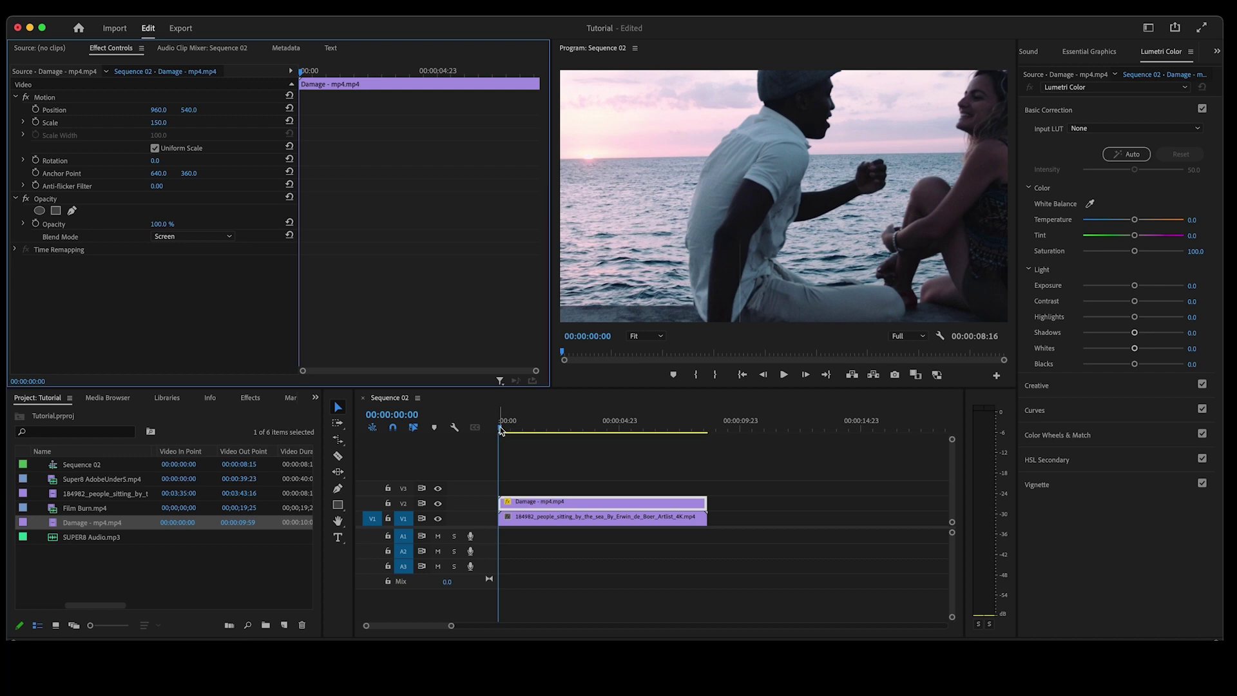
key(space)
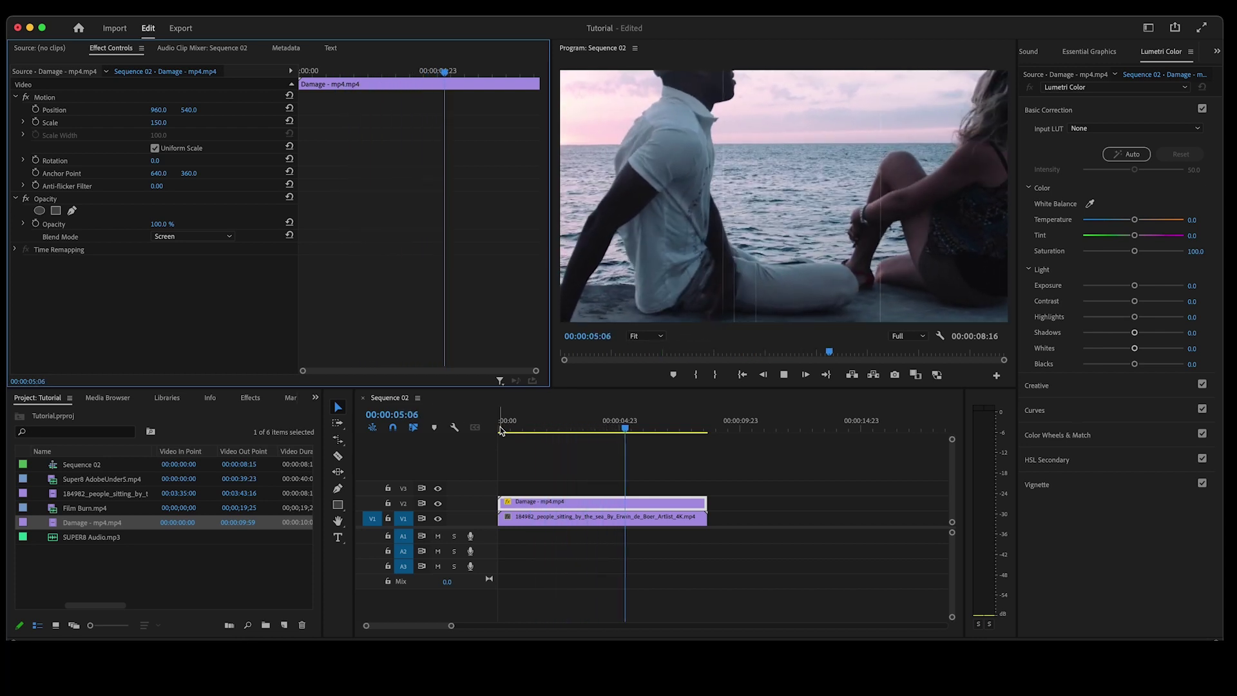
drag(501, 426, 497, 458)
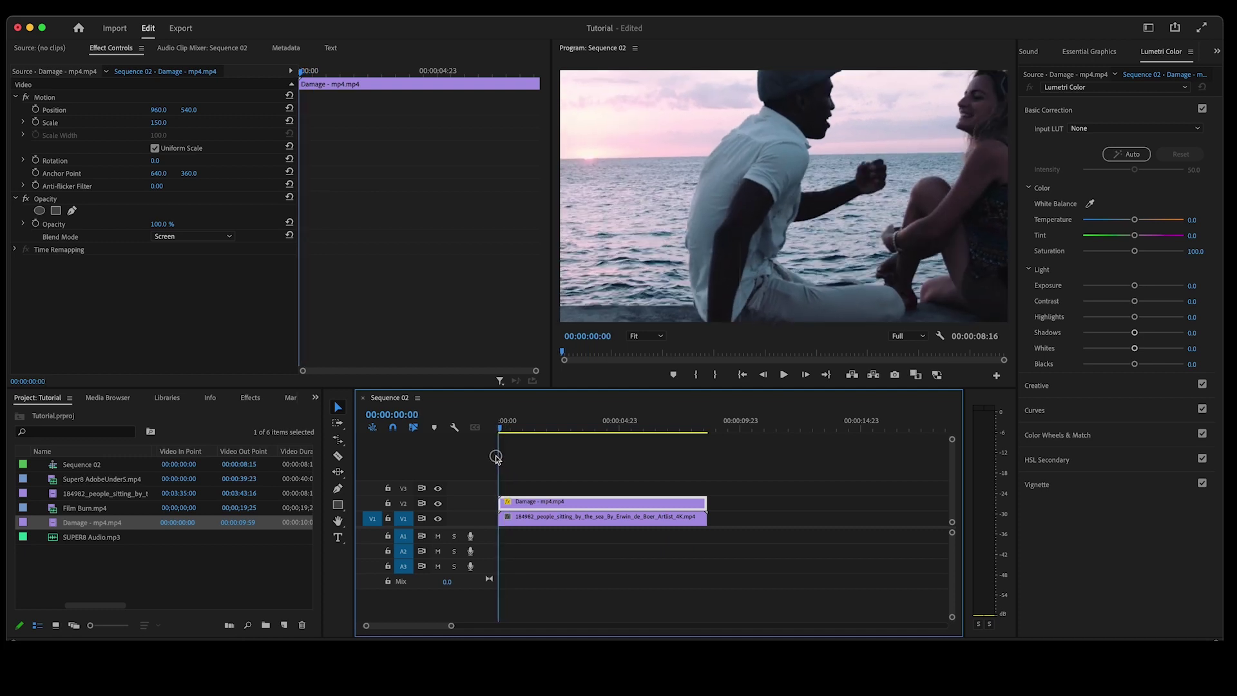
click(22, 511)
Add Film Burn.mp4 on V3, unlink it, and delete its A3 audio
drag(22, 511, 490, 482)
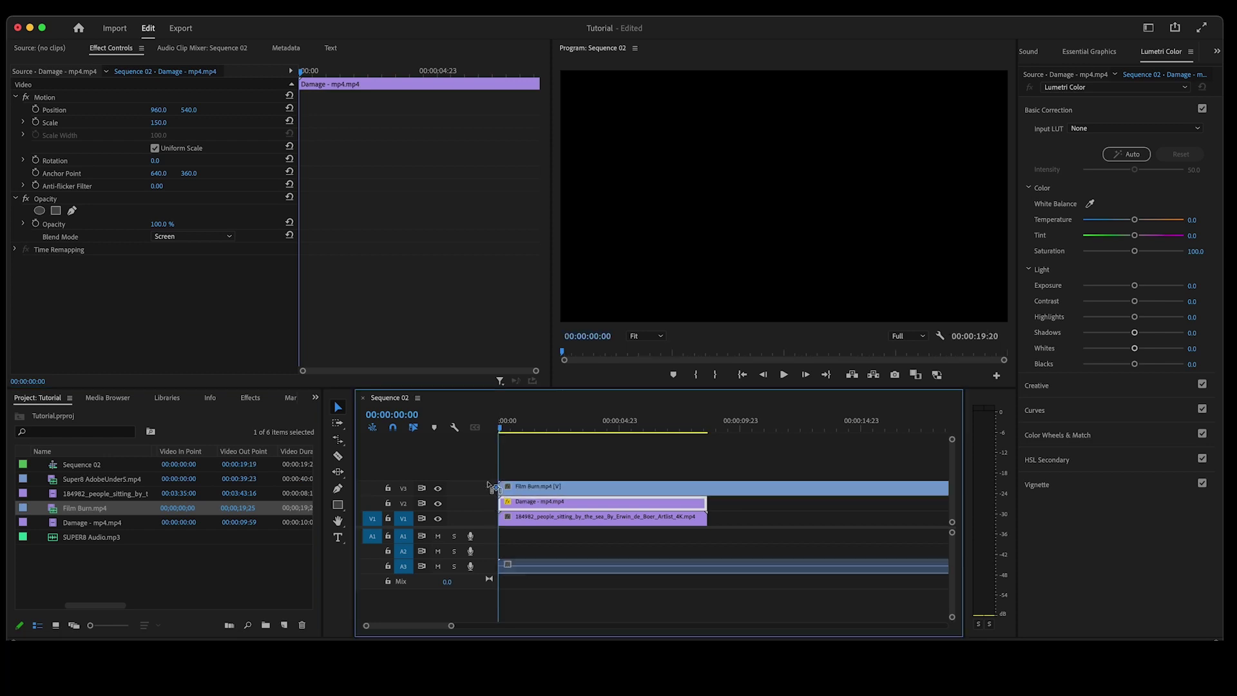
right_click(604, 488)
scroll(644, 535, down, 5)
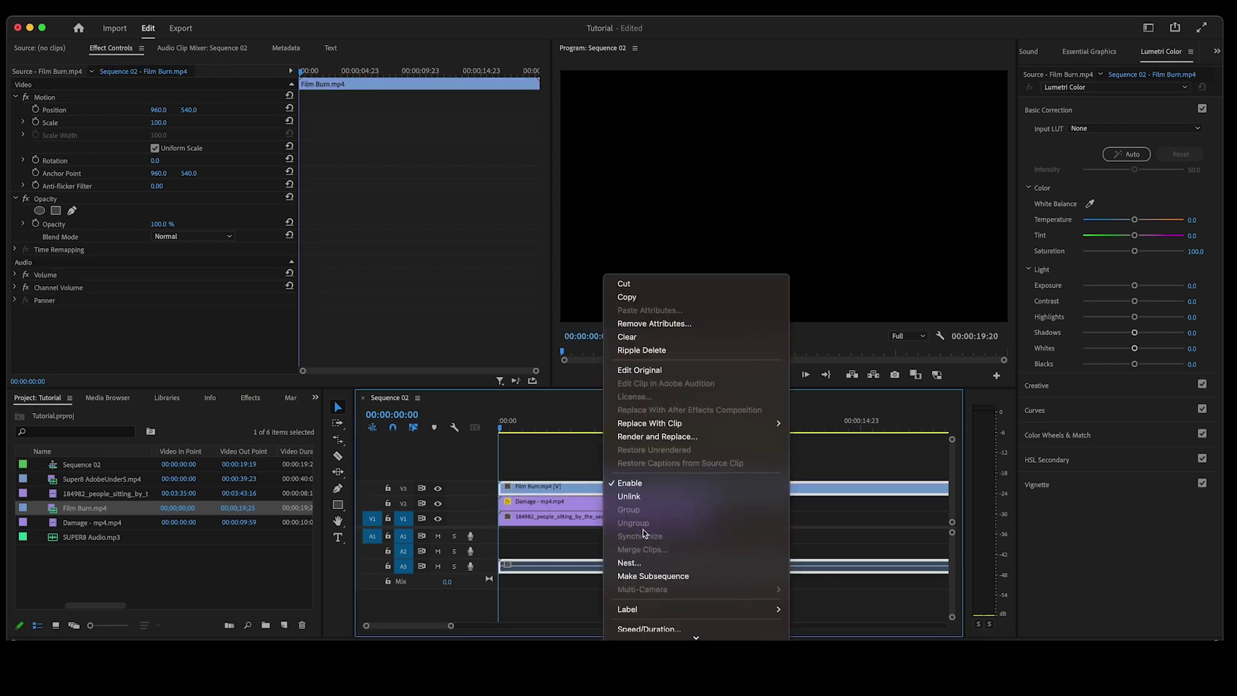
click(633, 496)
click(622, 565)
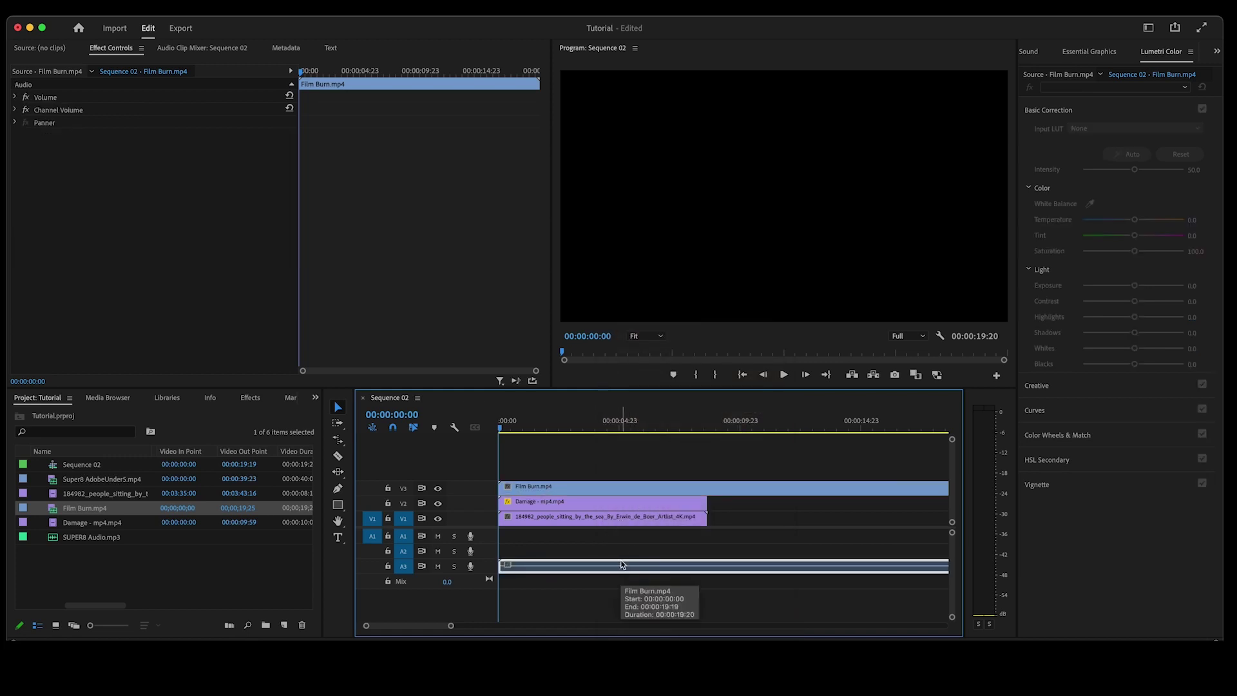
key(Delete)
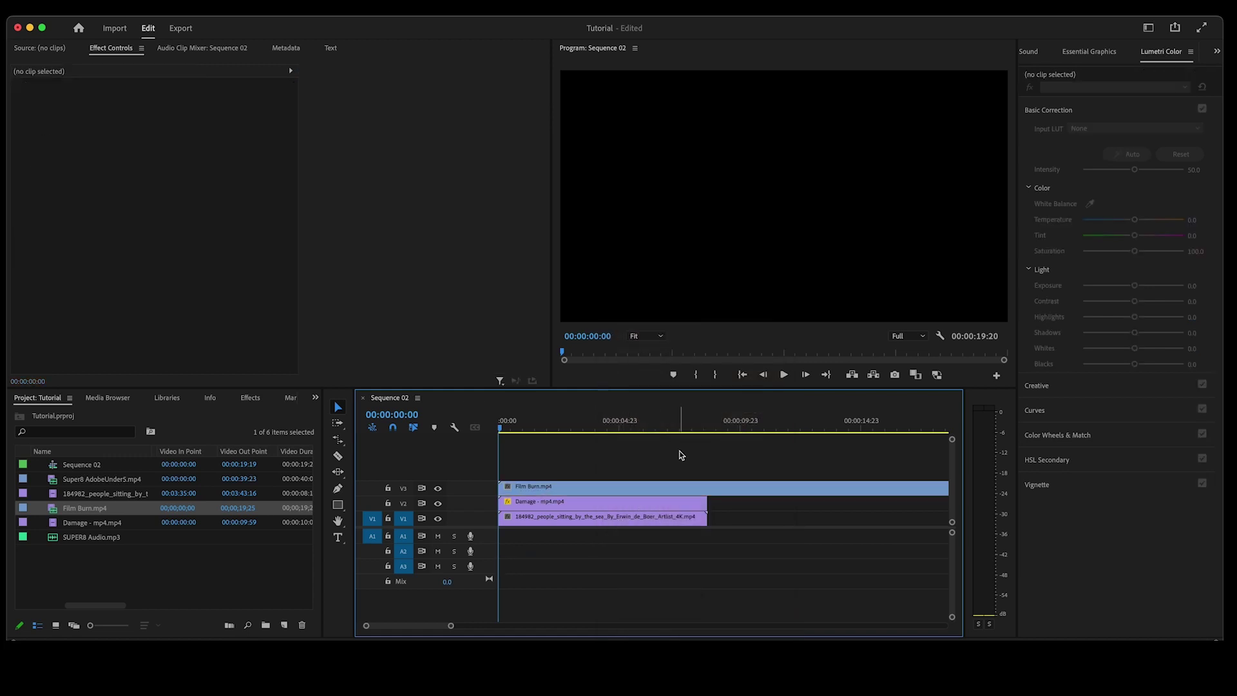
Razor-cut Film Burn at 00:00:08:16 and delete the piece past the seaside clip's end
key(Down)
key(c)
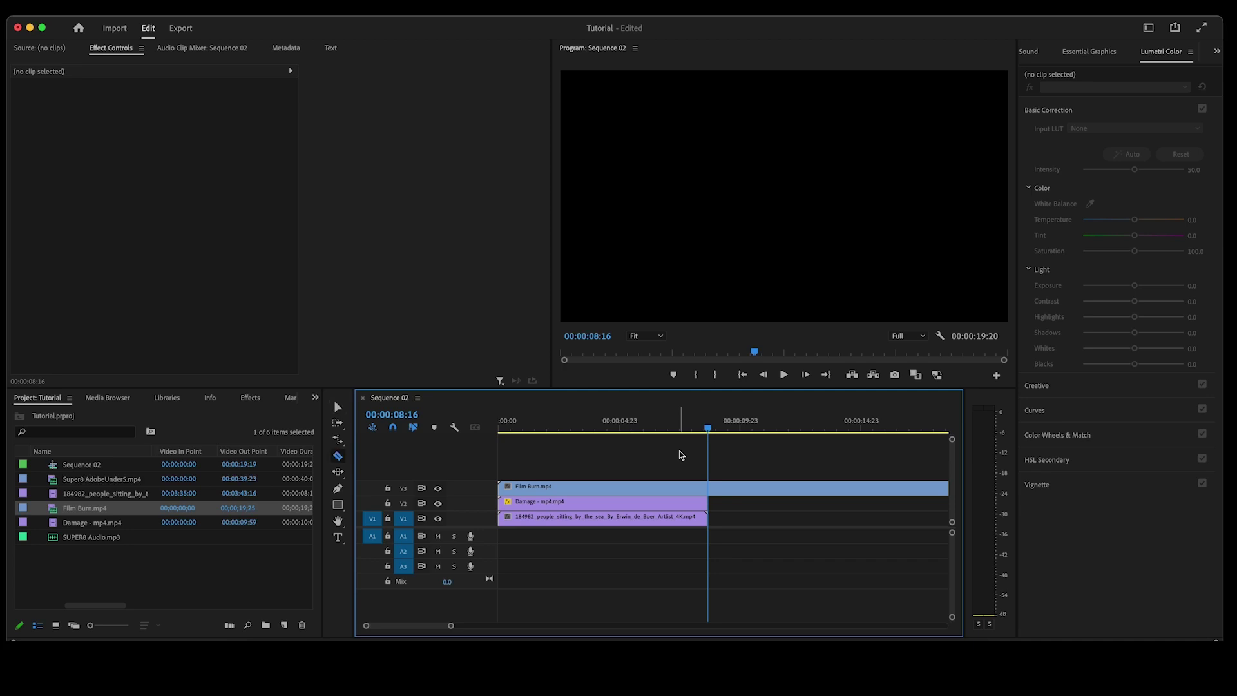
click(715, 488)
key(v)
click(716, 488)
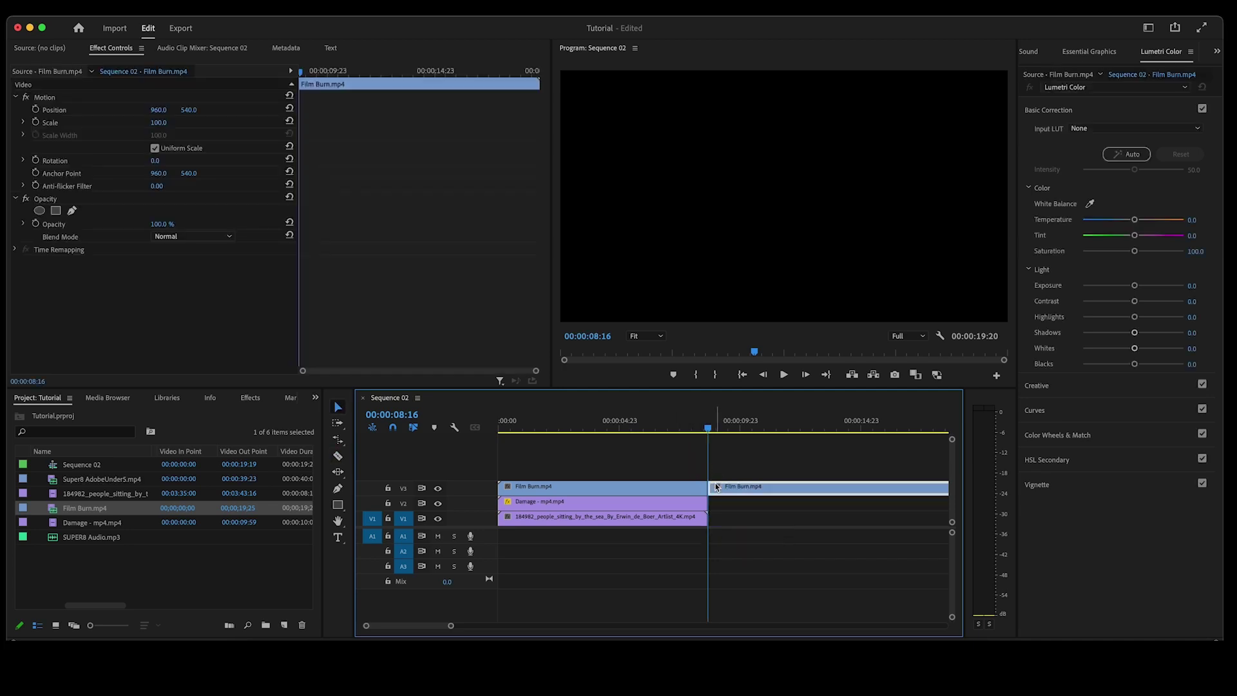
key(Delete)
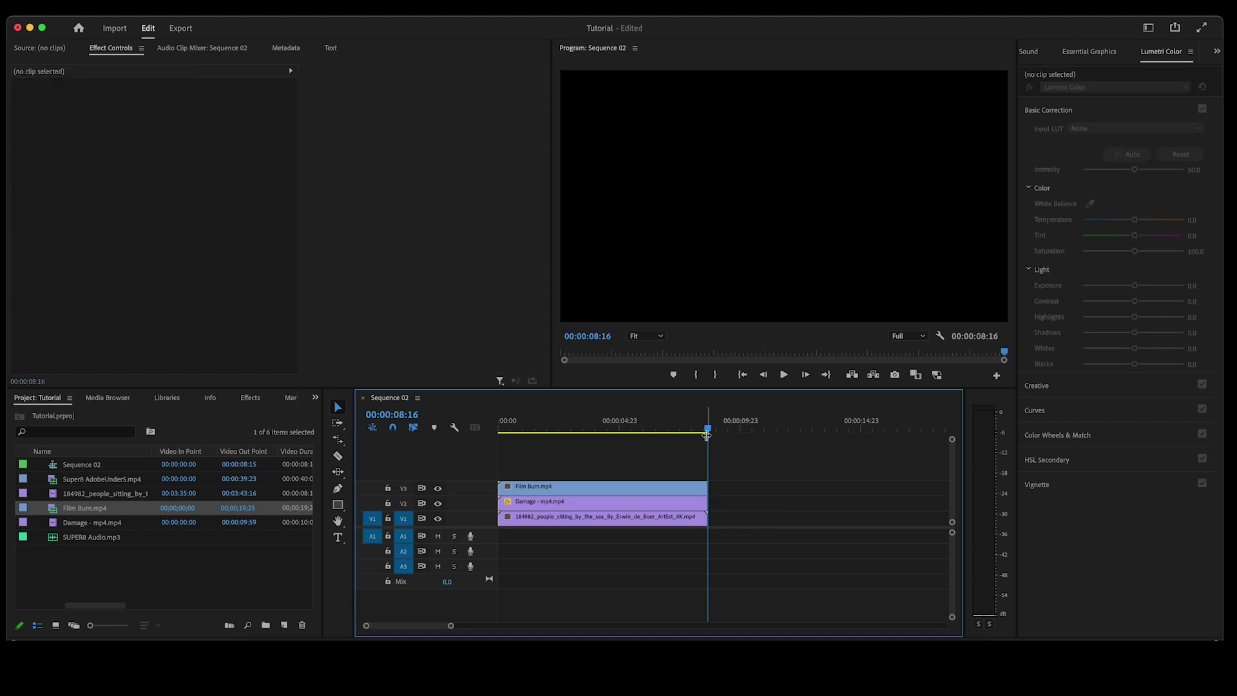
drag(707, 428, 572, 428)
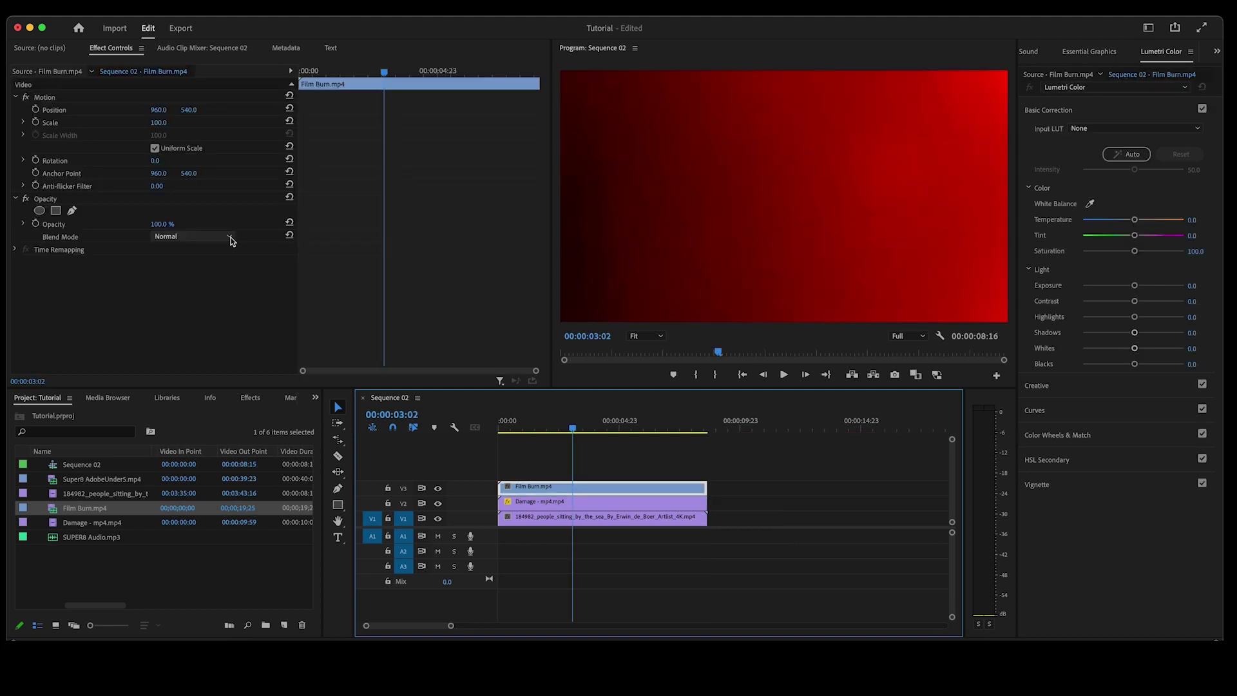
Set Film Burn's Opacity blend mode to Screen and play the sequence from the start
click(231, 238)
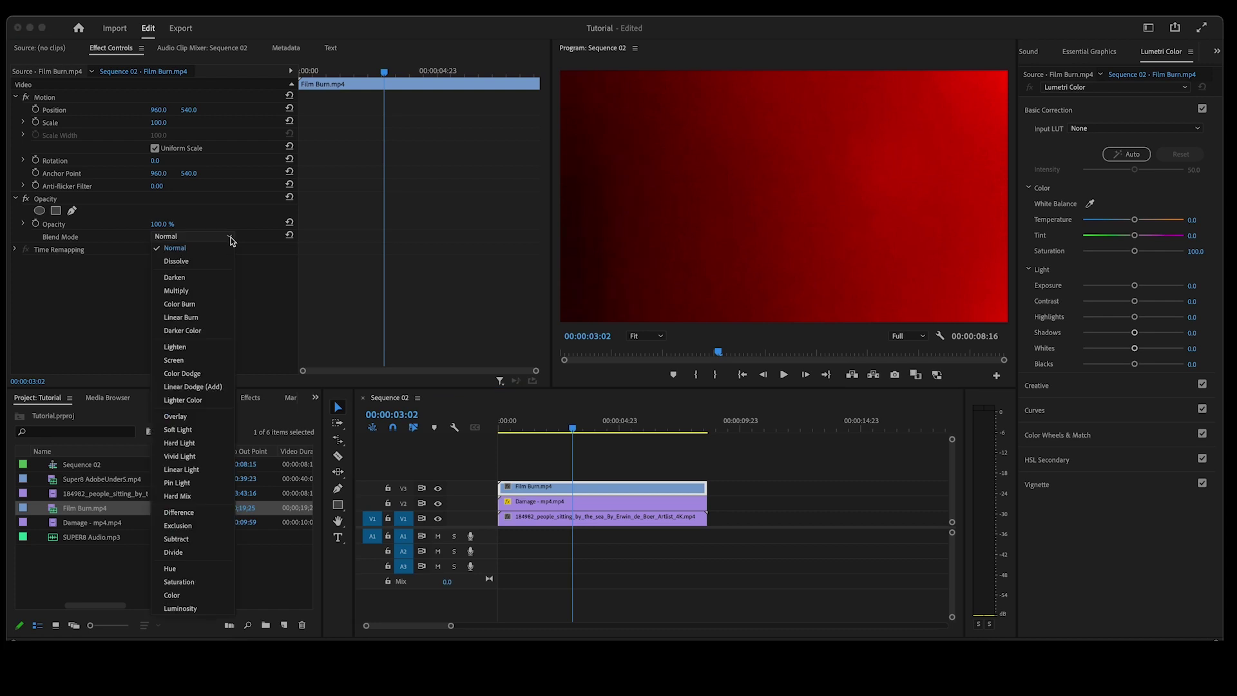
click(213, 362)
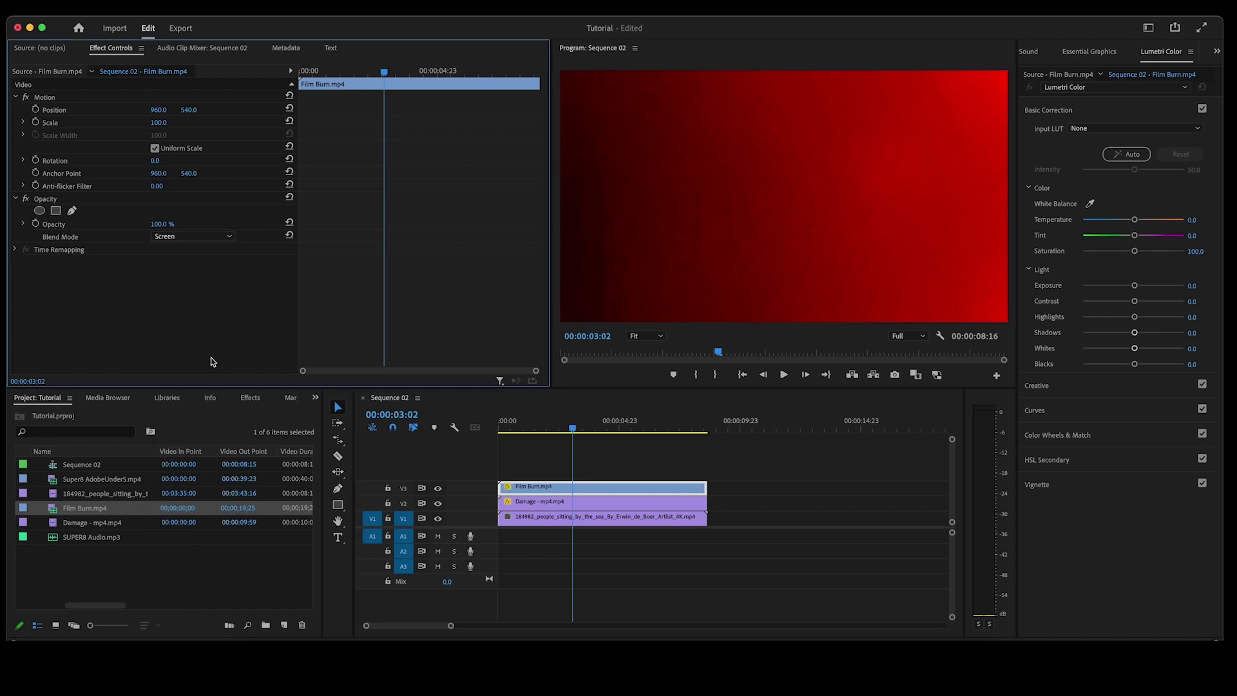
click(571, 428)
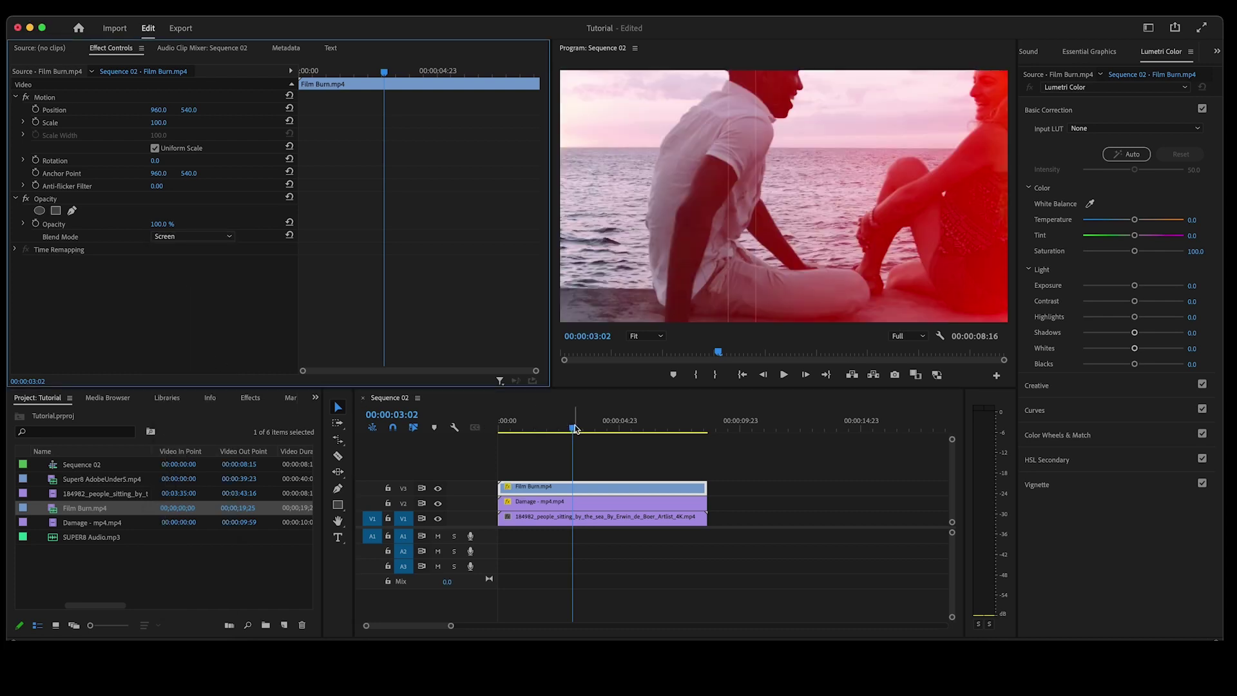
drag(574, 429, 497, 434)
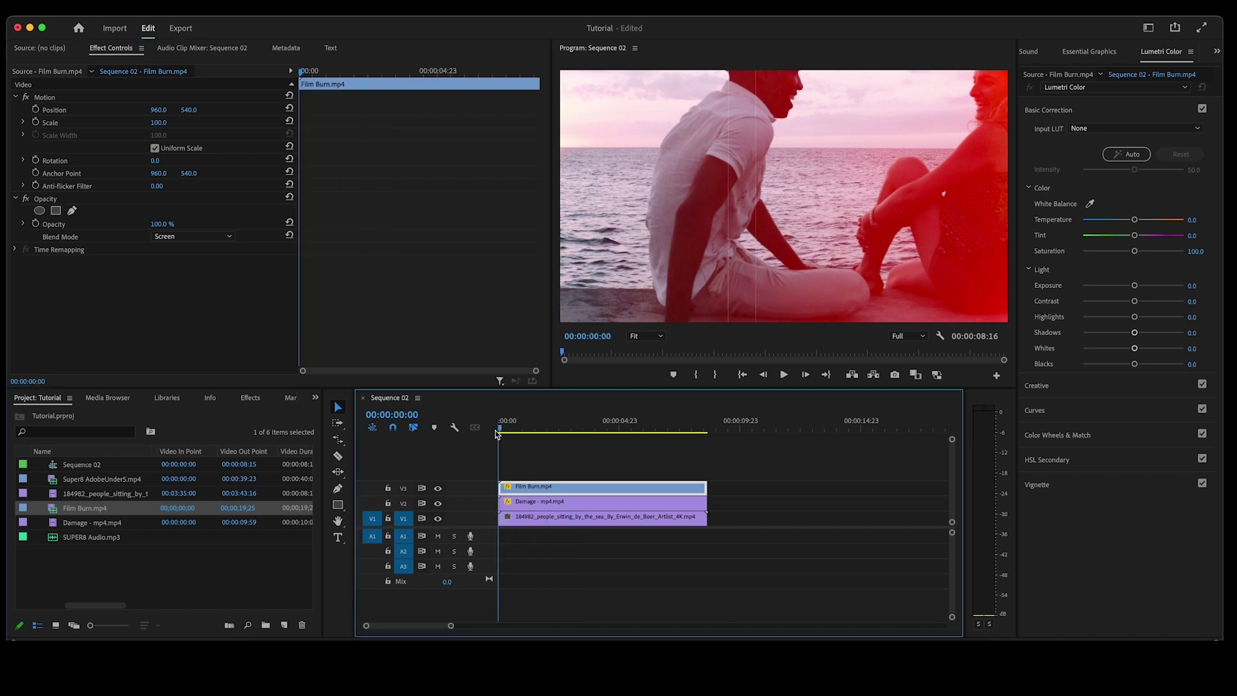
key(space)
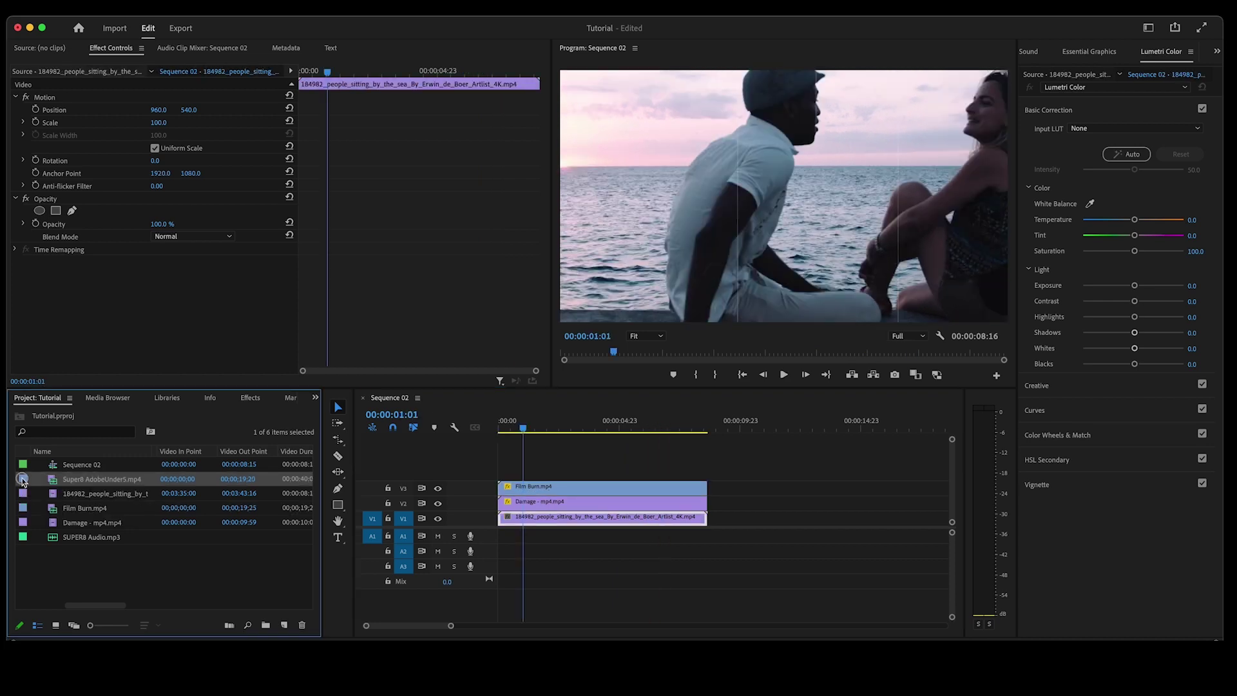
Add Super8 AdobeUnder5.mp4 on V4 and cut away the part past the seaside clip's end
drag(23, 482, 506, 472)
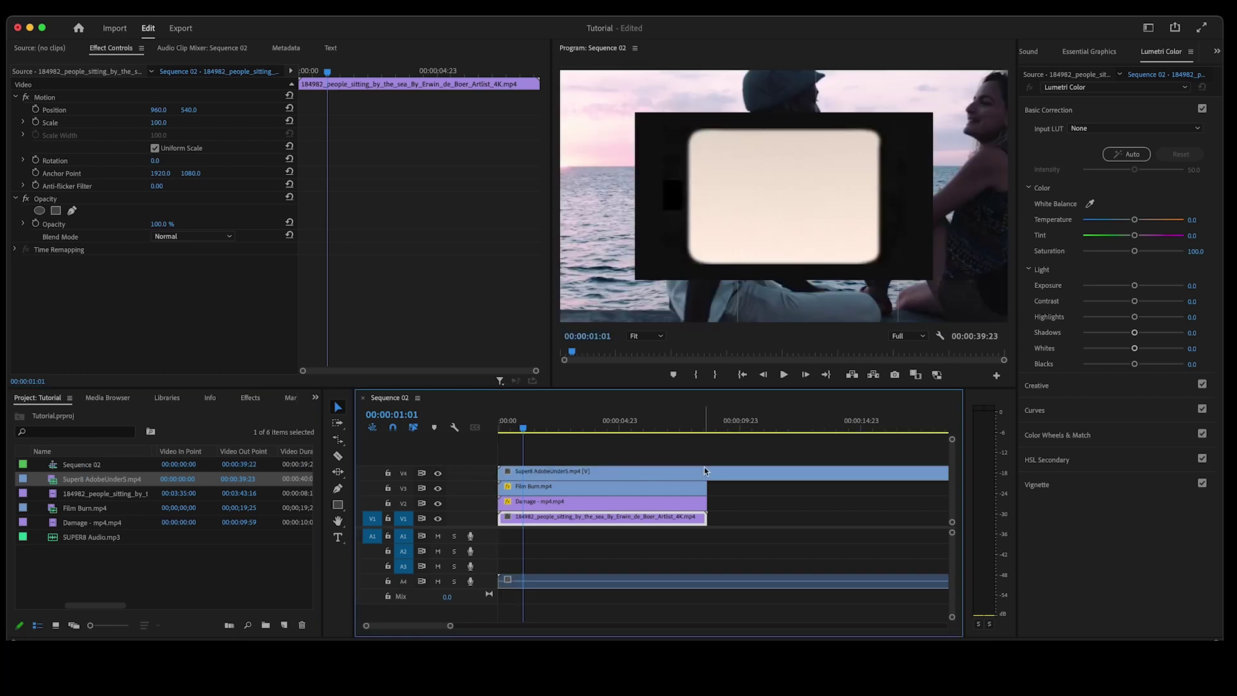
click(686, 429)
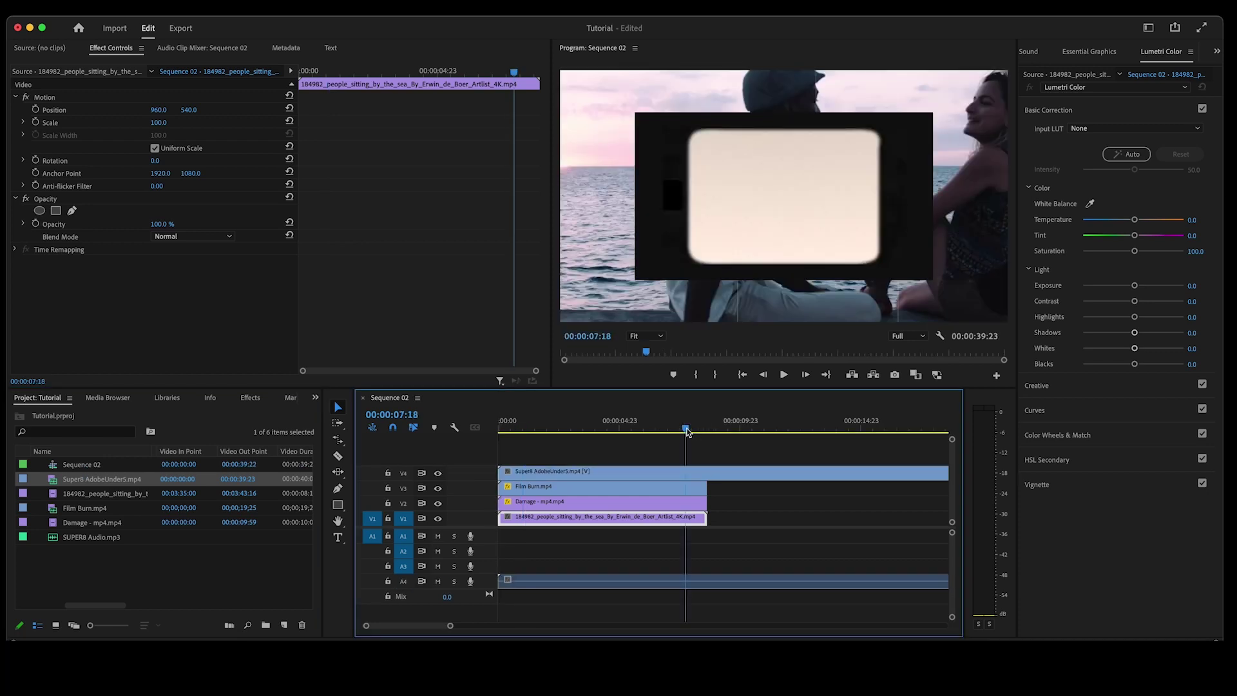
drag(687, 430, 707, 429)
key(c)
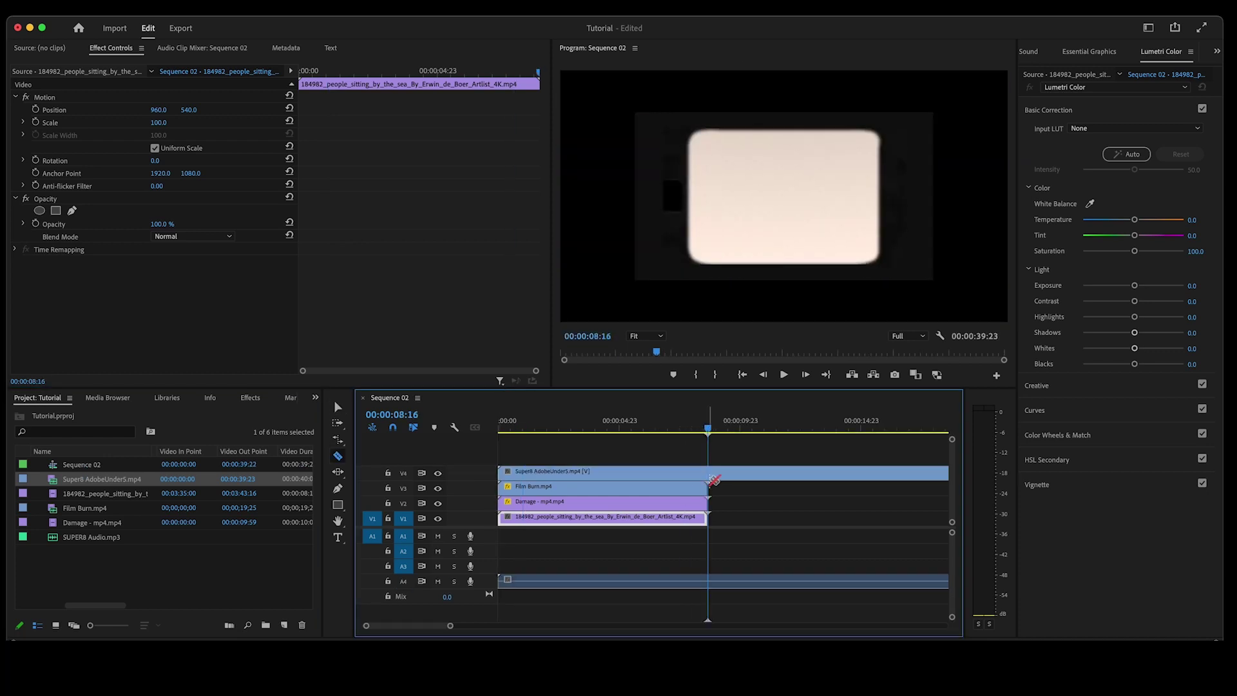
click(709, 473)
key(v)
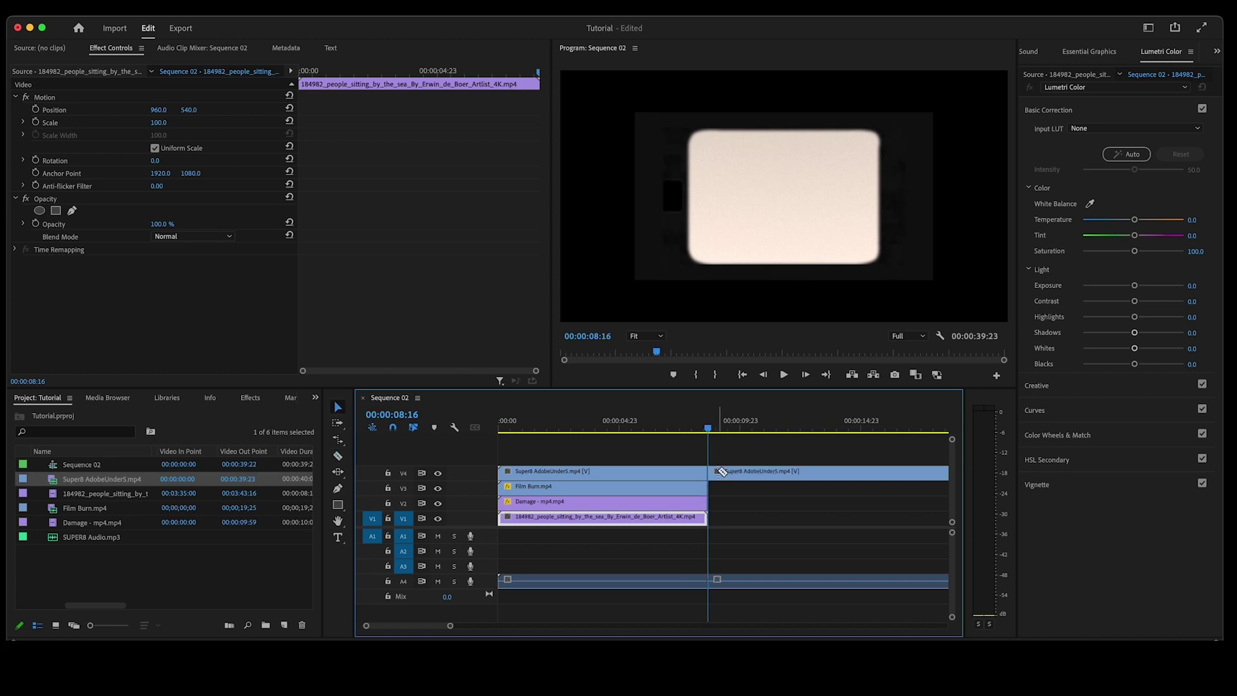
click(722, 472)
key(Delete)
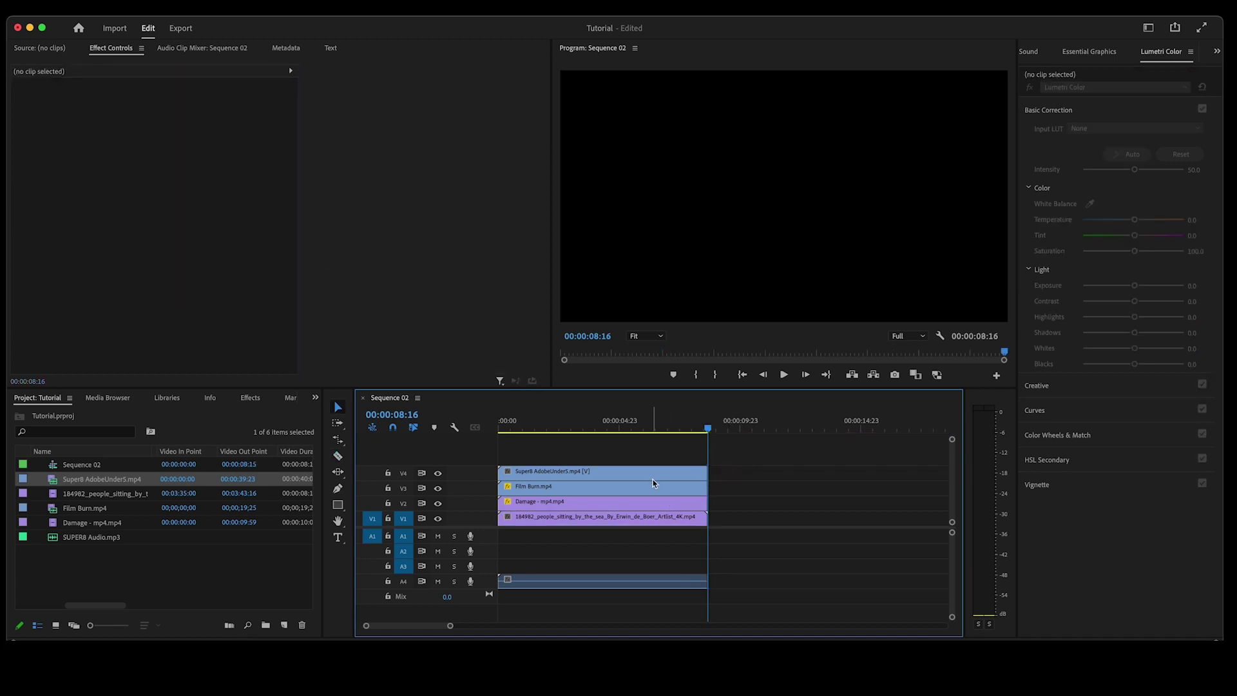
Unlink and delete the Super8 clip's A4 audio, then set the frame to frame size (scale 150)
right_click(644, 474)
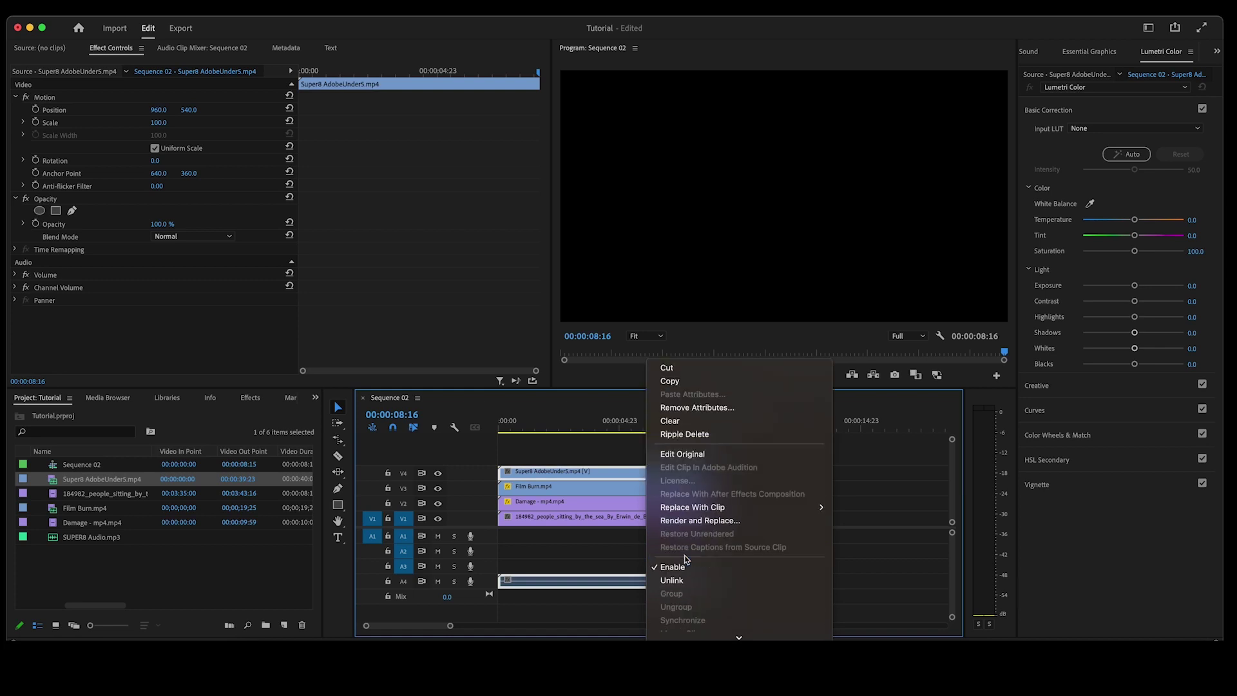
click(674, 580)
click(612, 583)
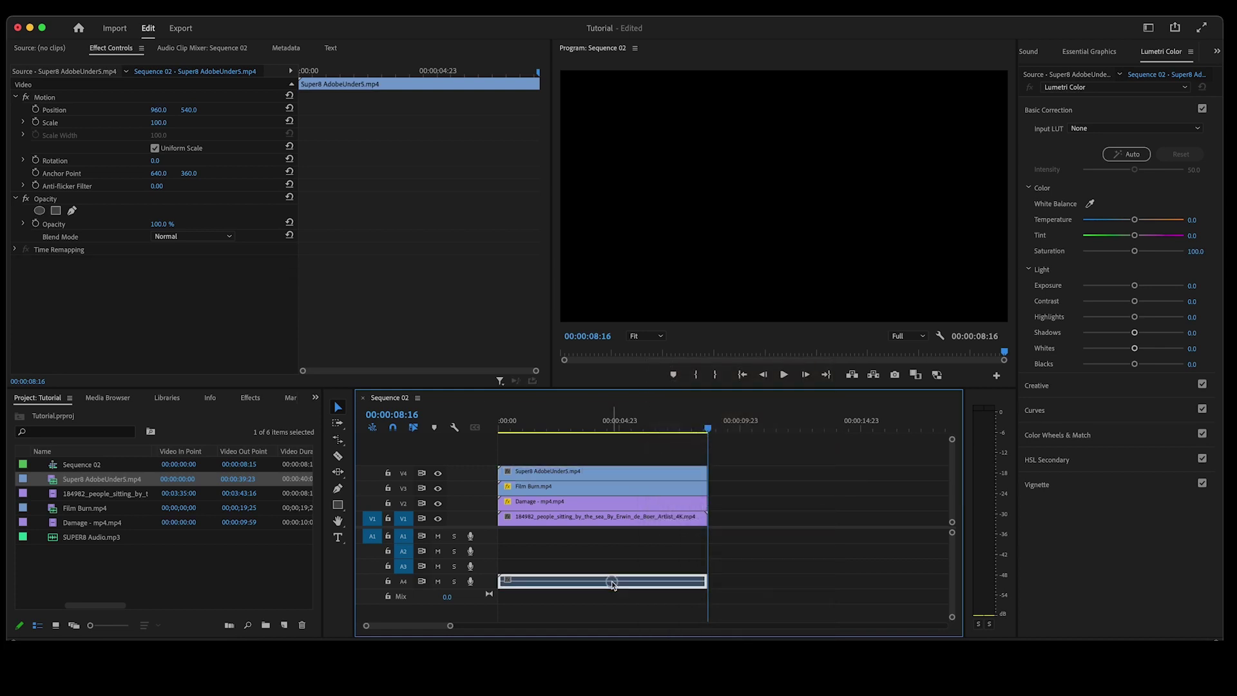
key(Delete)
click(566, 422)
right_click(580, 473)
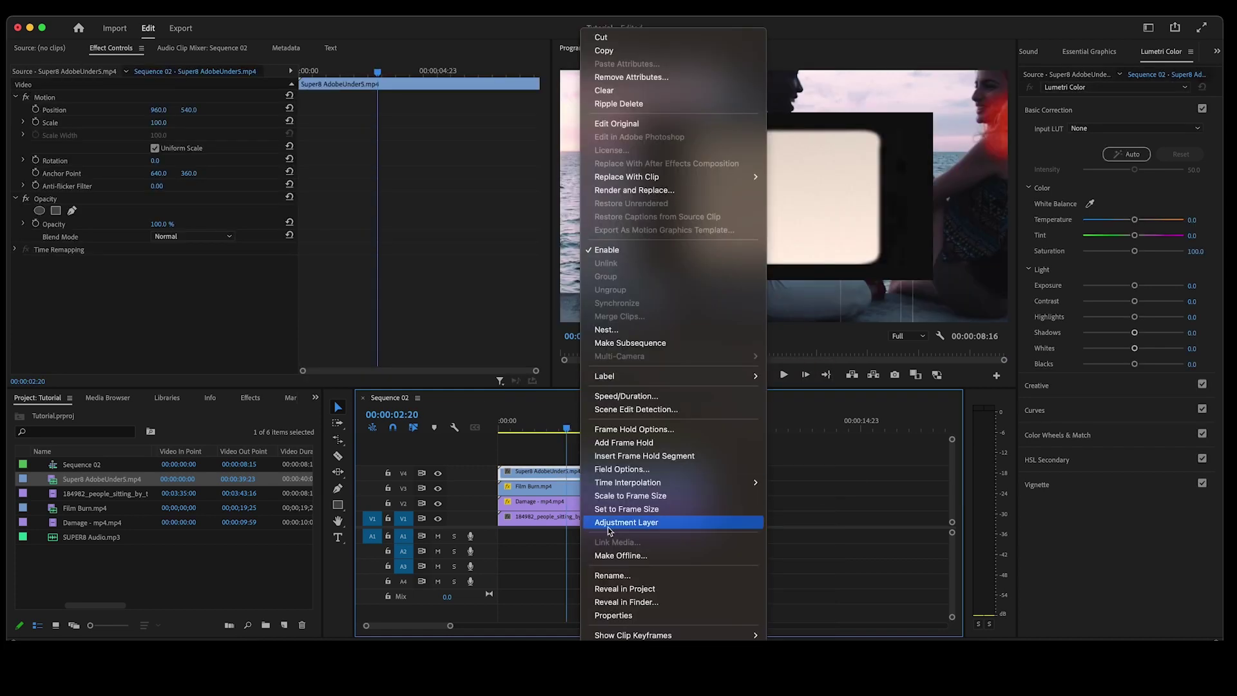
click(612, 509)
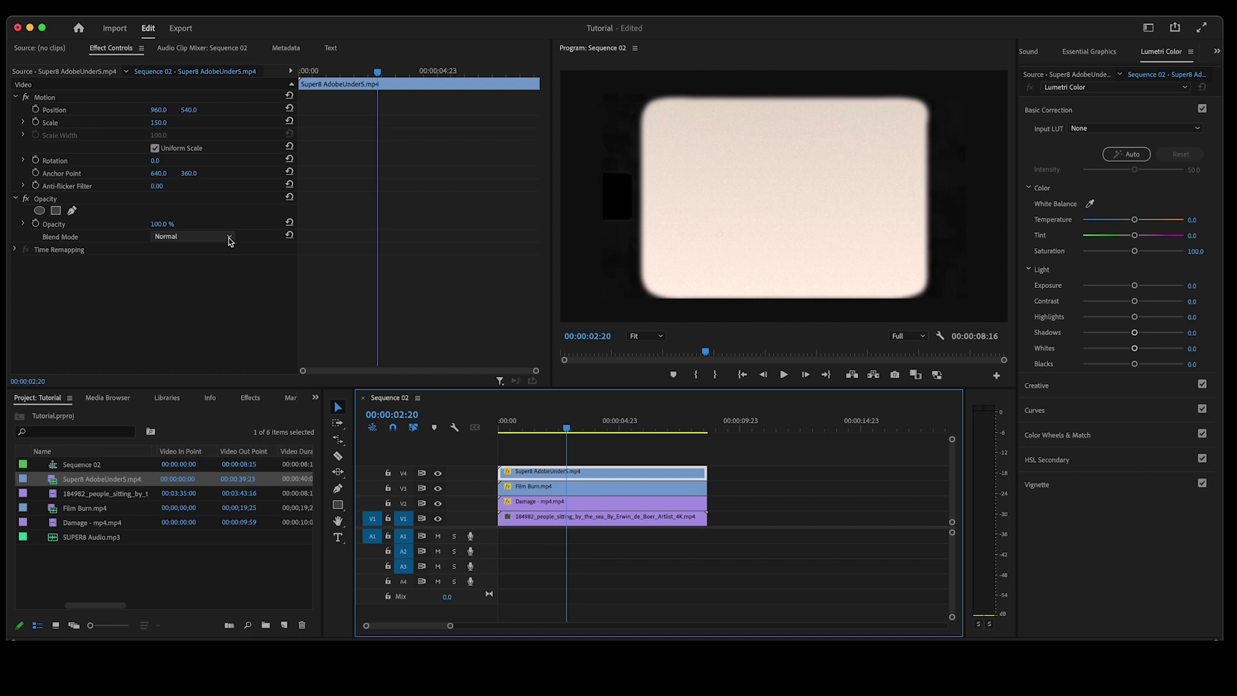
Set the Super8 frame's Opacity blend mode to Darken and play from the start to preview
click(231, 241)
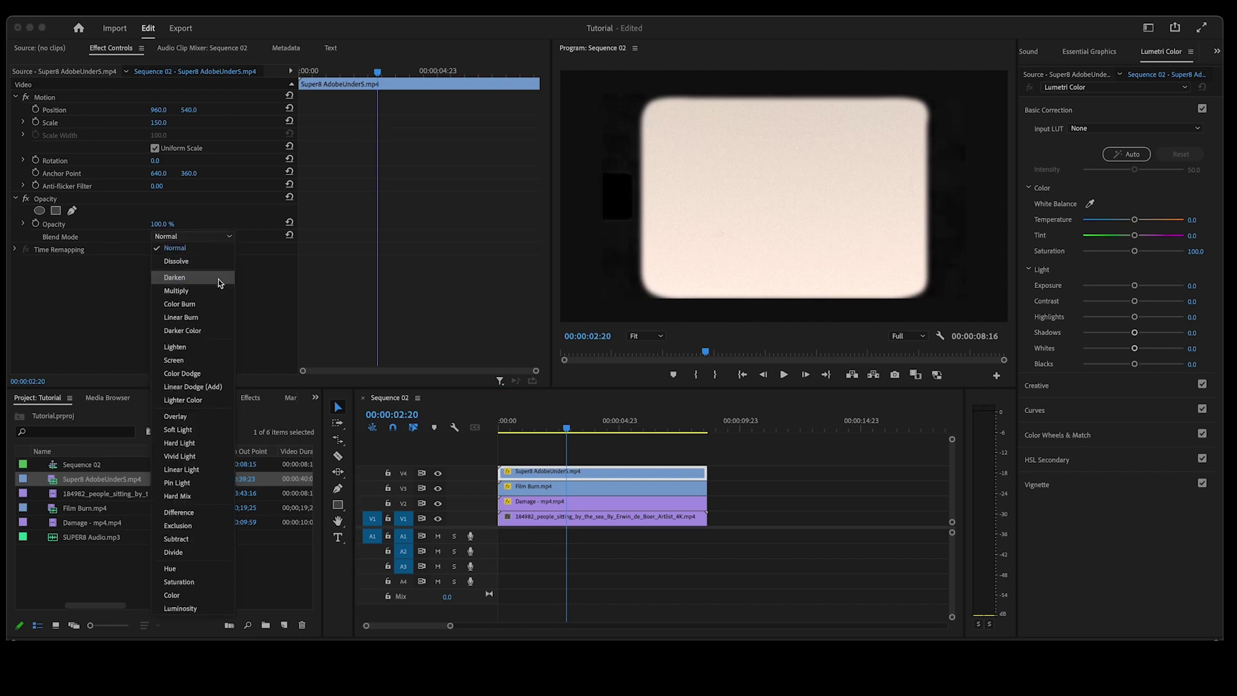
click(220, 282)
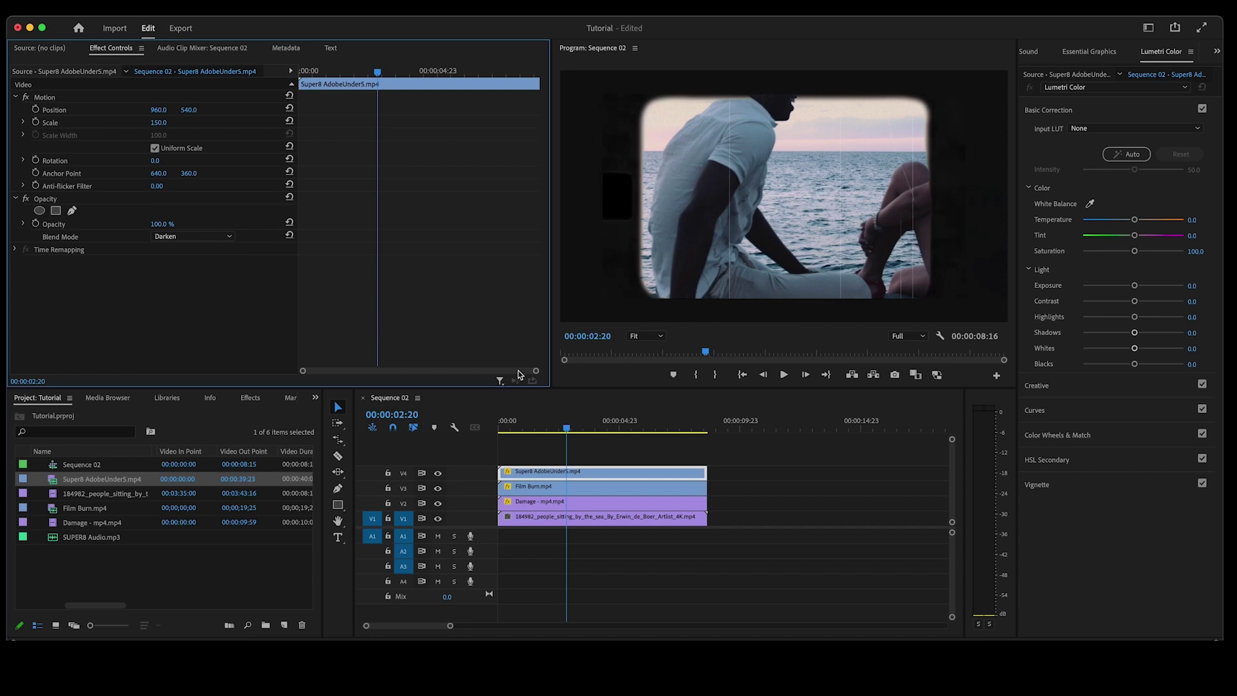
drag(566, 422, 493, 422)
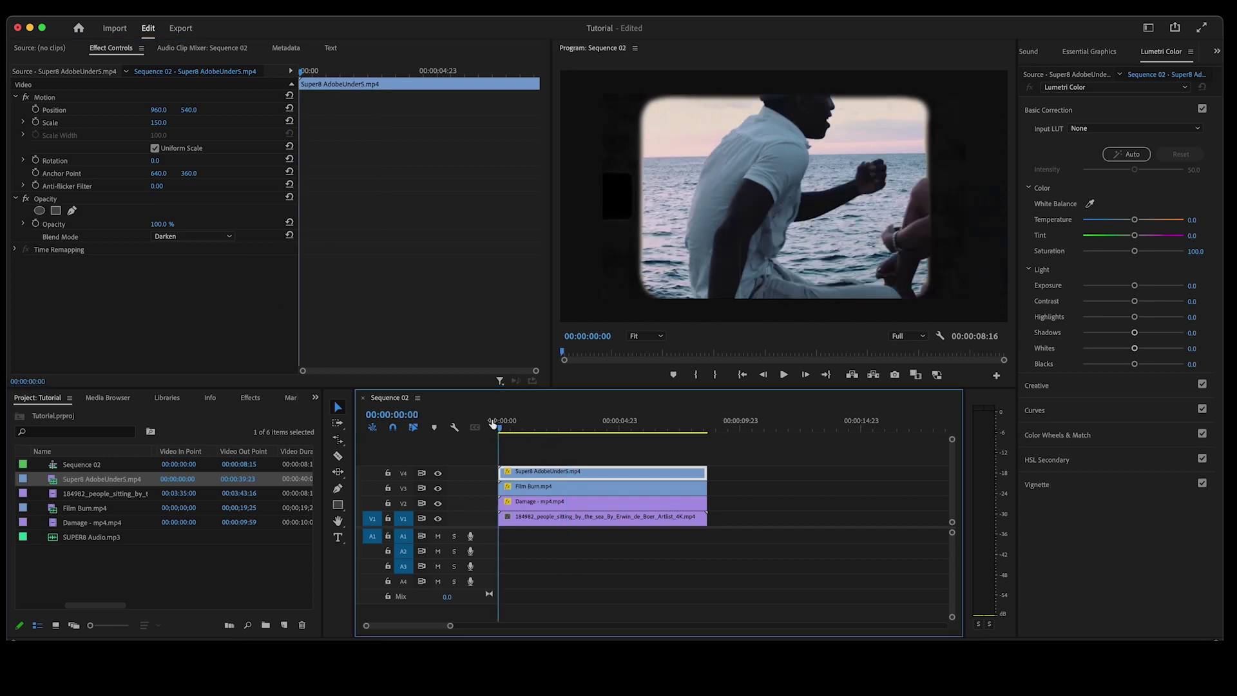
key(space)
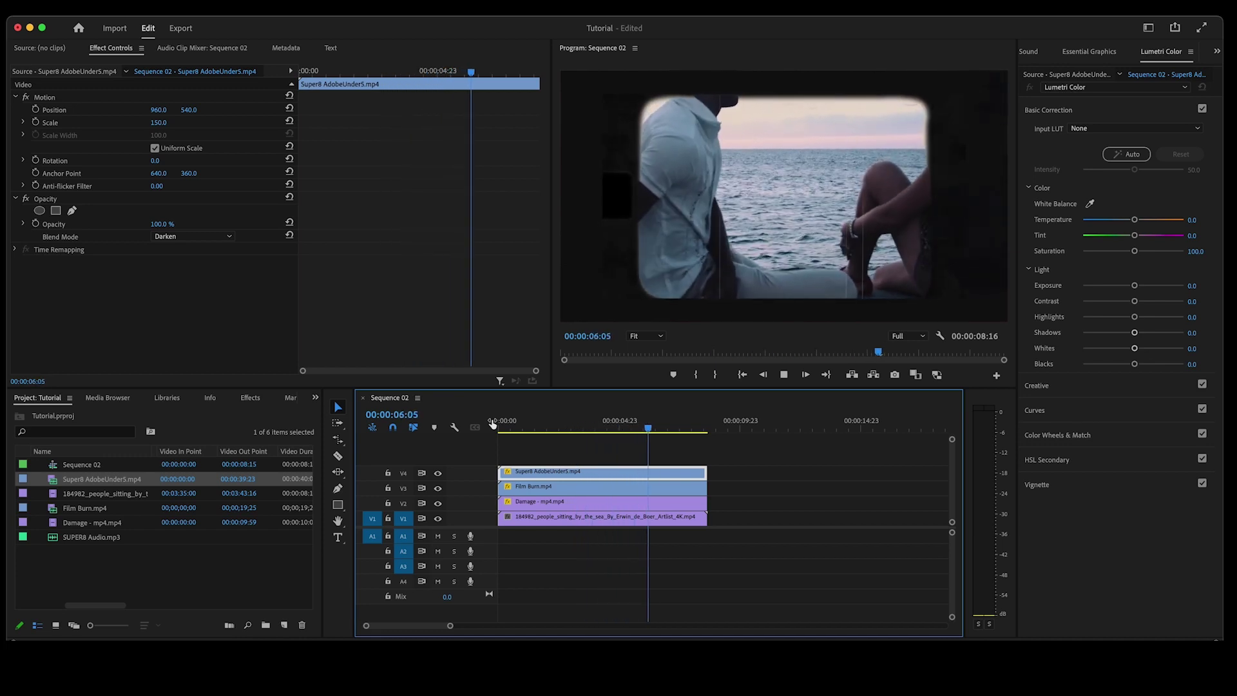
click(659, 518)
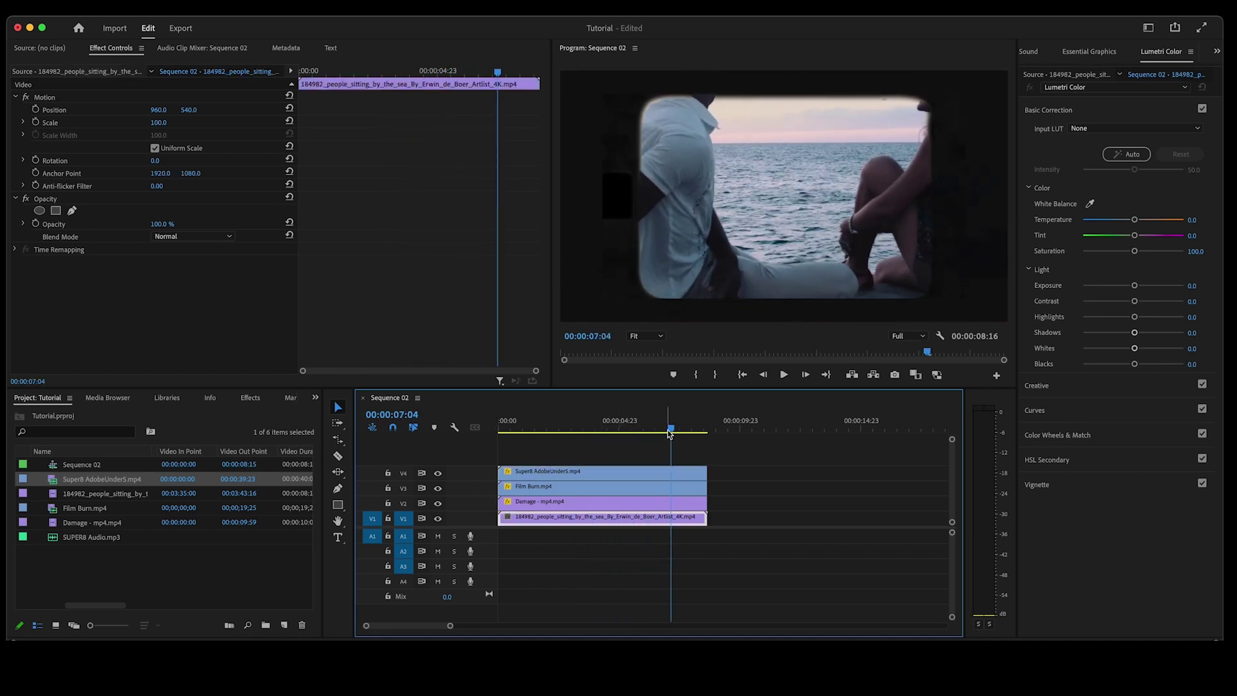
Change the seaside clip's Motion Position to 911, 829 so the couple sits inside the frame
drag(671, 429, 590, 431)
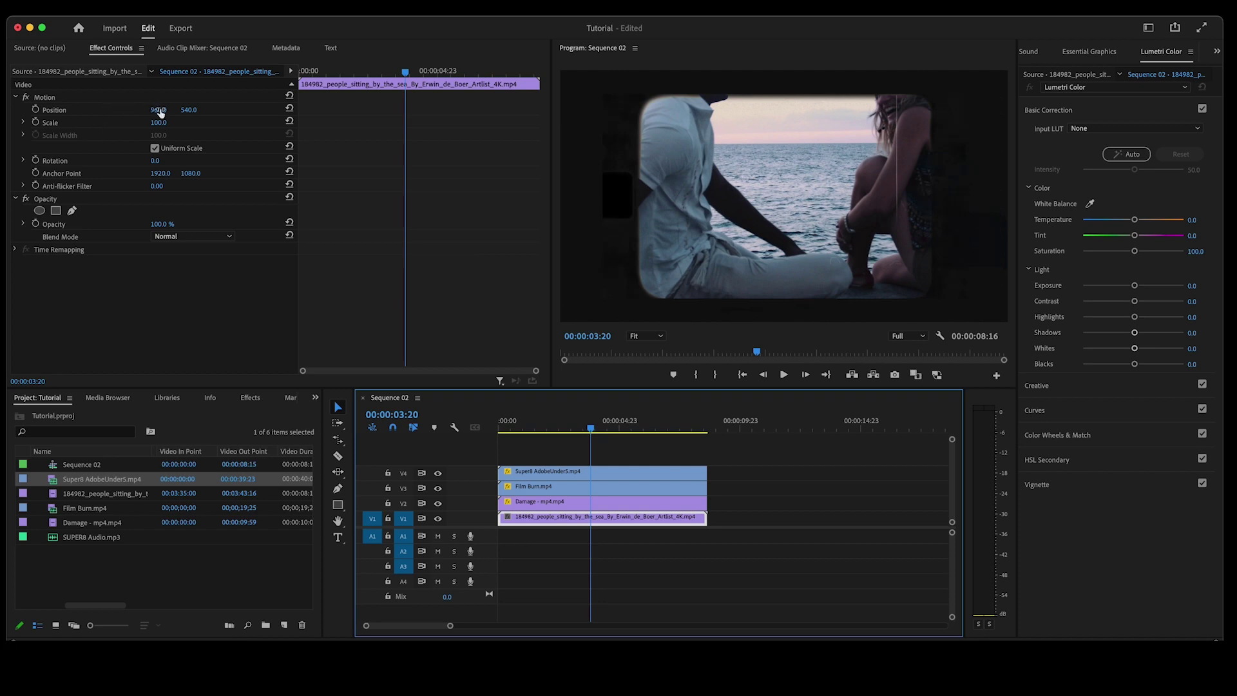
drag(160, 111, 188, 111)
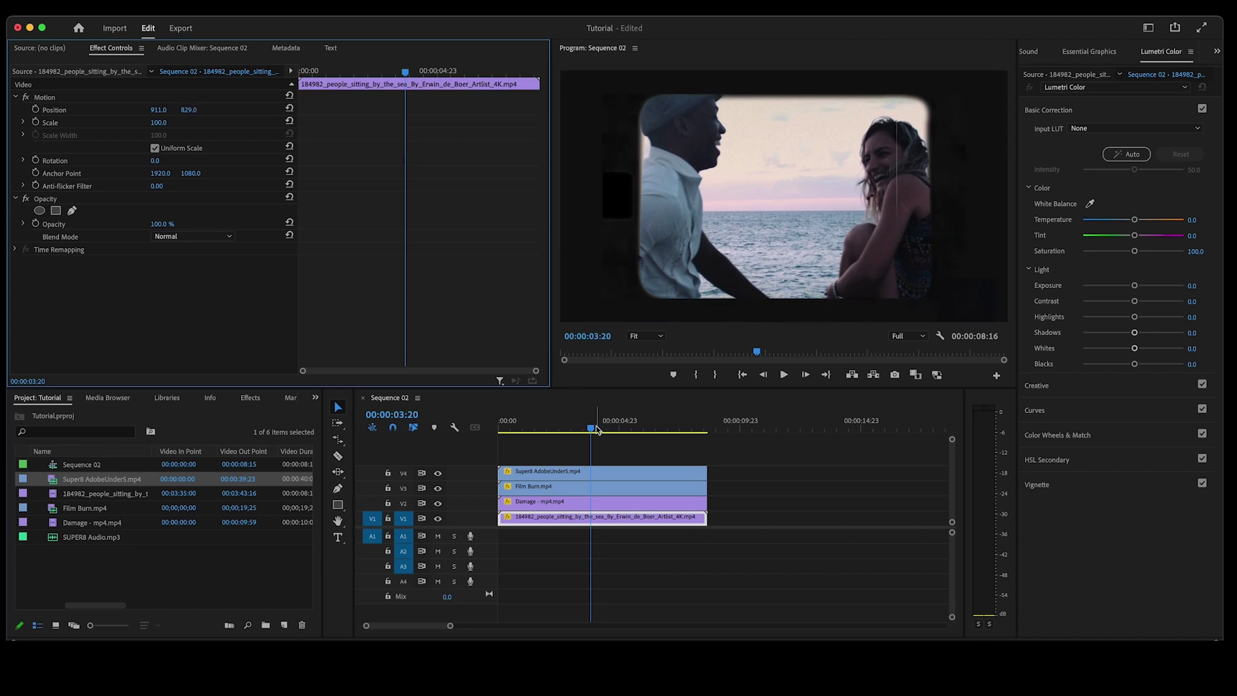
drag(591, 428, 496, 438)
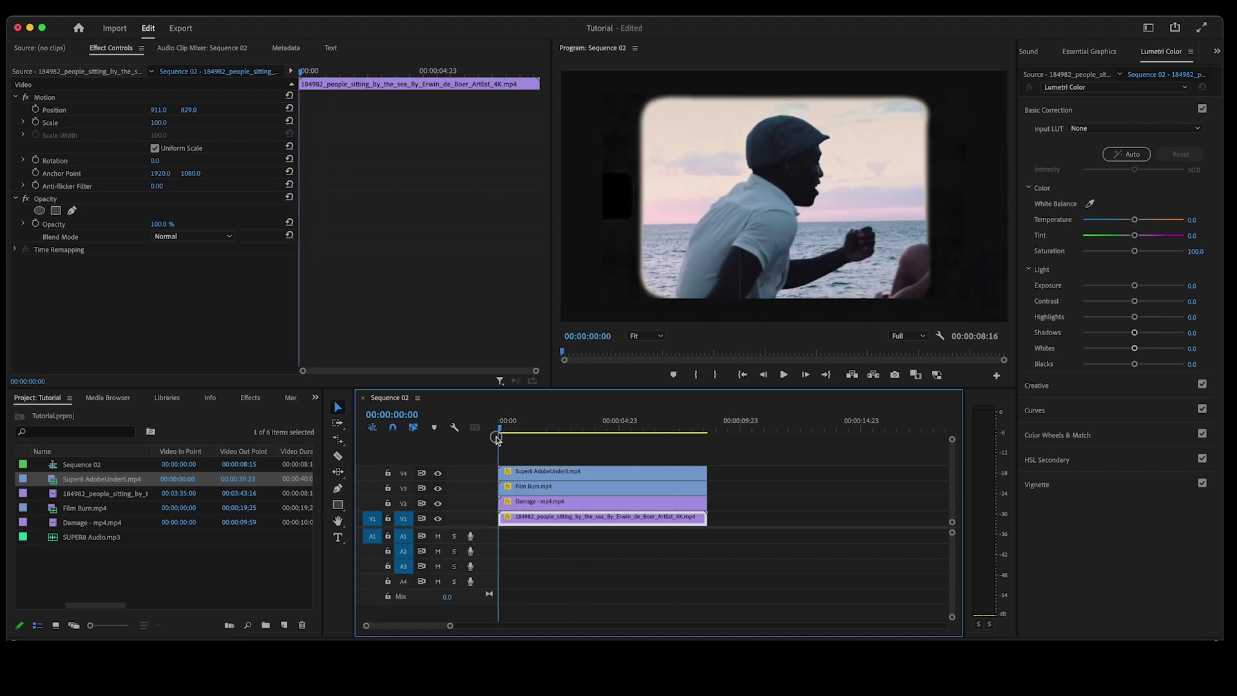
key(shift+f)
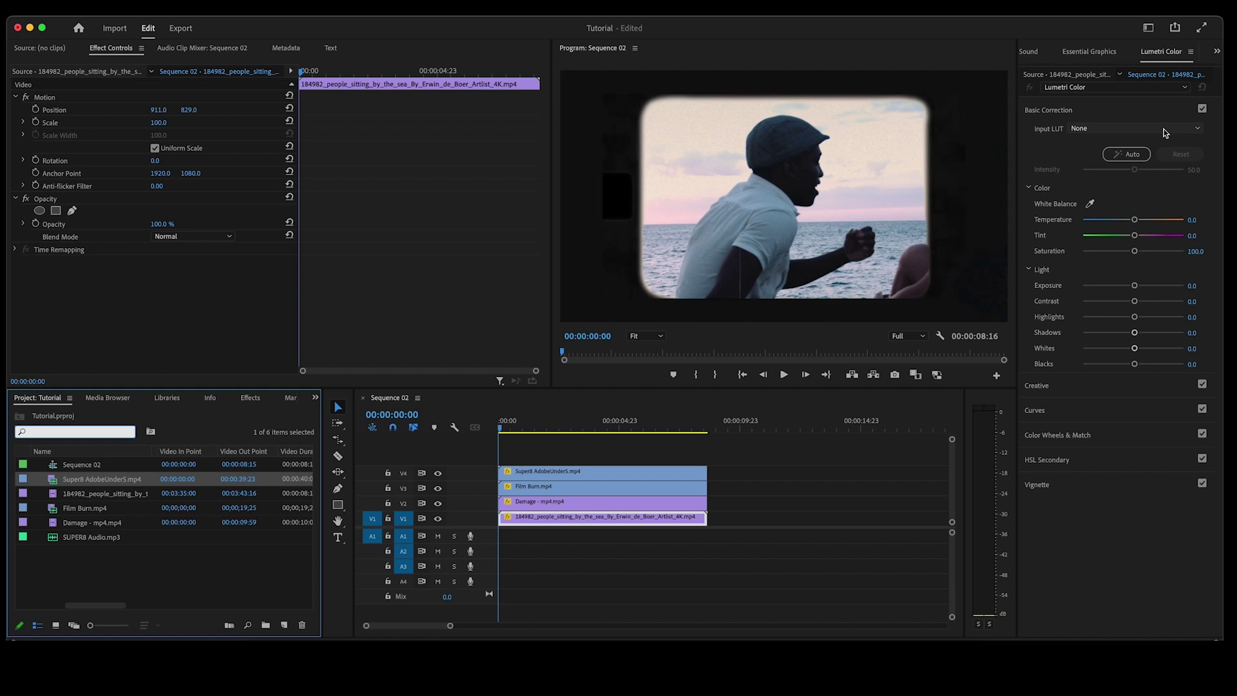
Set Lumetri Basic Correction: Contrast -34.5, Shadows -36.9, Whites -34.5, Blacks 46.4, Saturation 59.5, then preview
drag(1136, 306, 1116, 303)
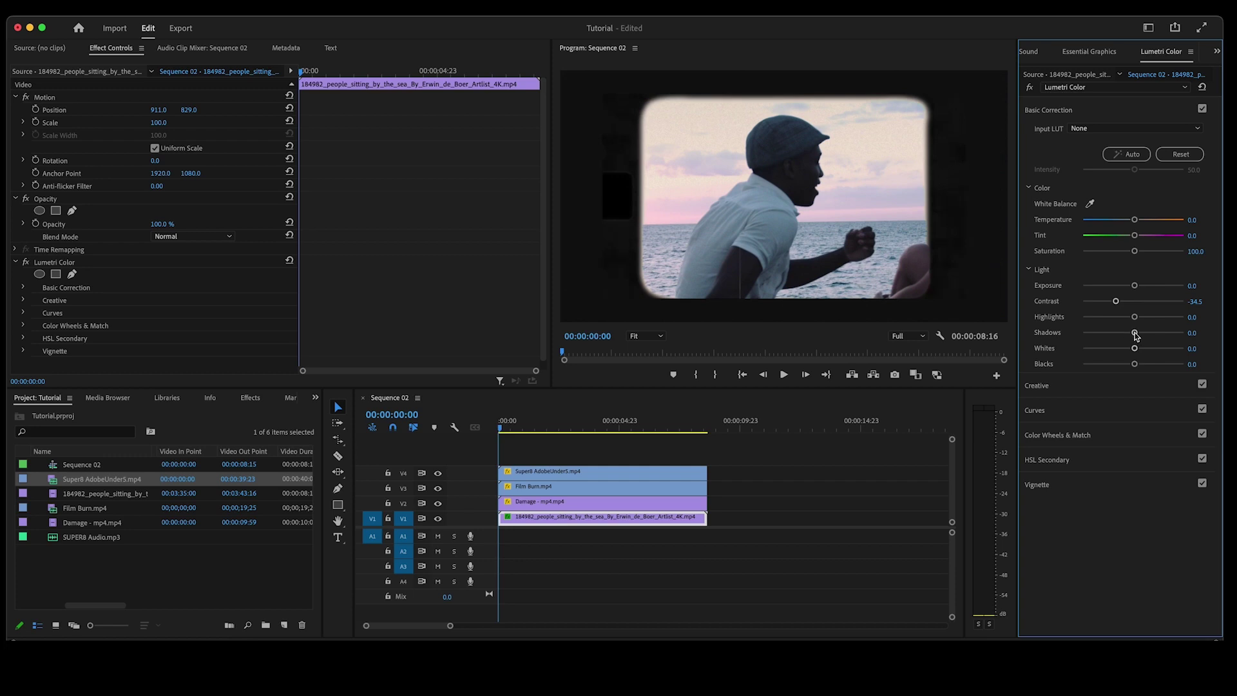
drag(1135, 333, 1116, 351)
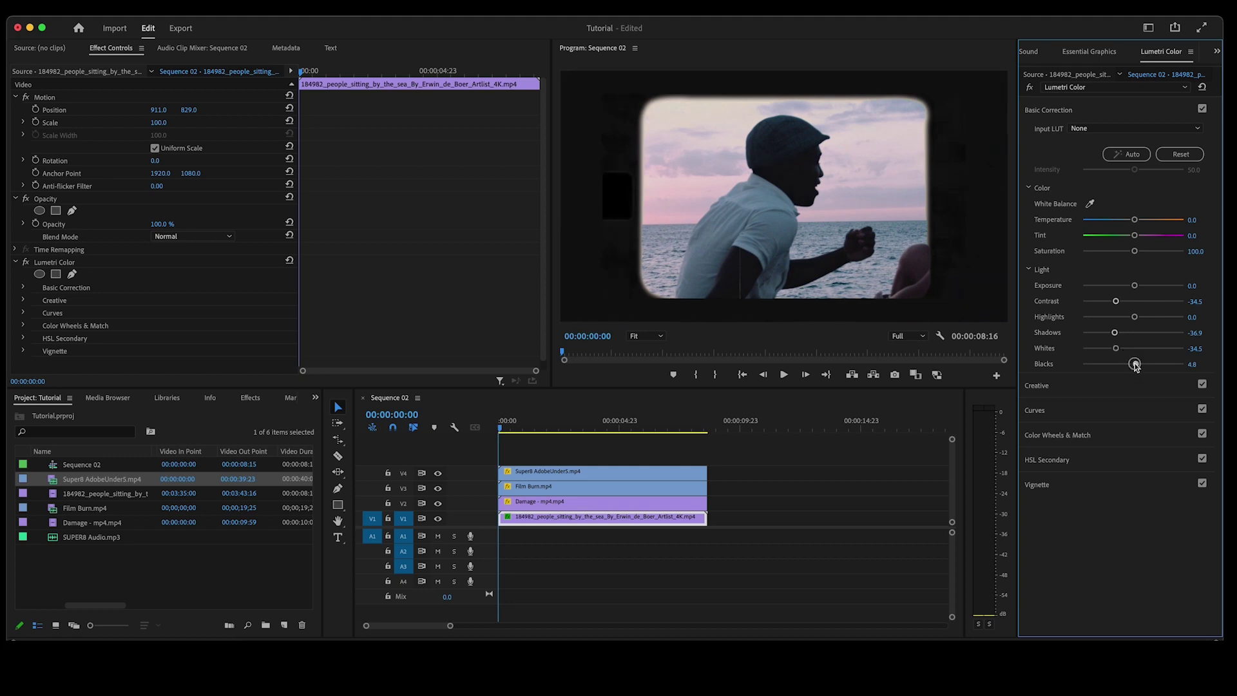
drag(1136, 366, 1156, 365)
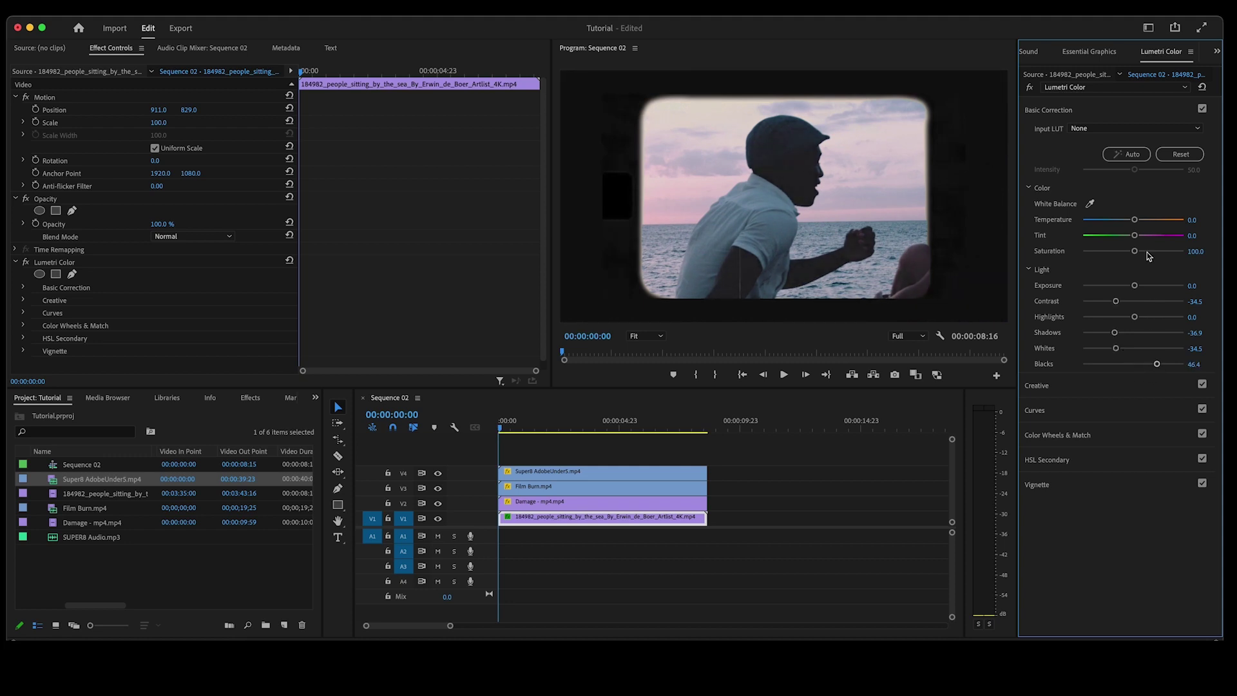
drag(1136, 253, 1113, 257)
drag(553, 429, 559, 430)
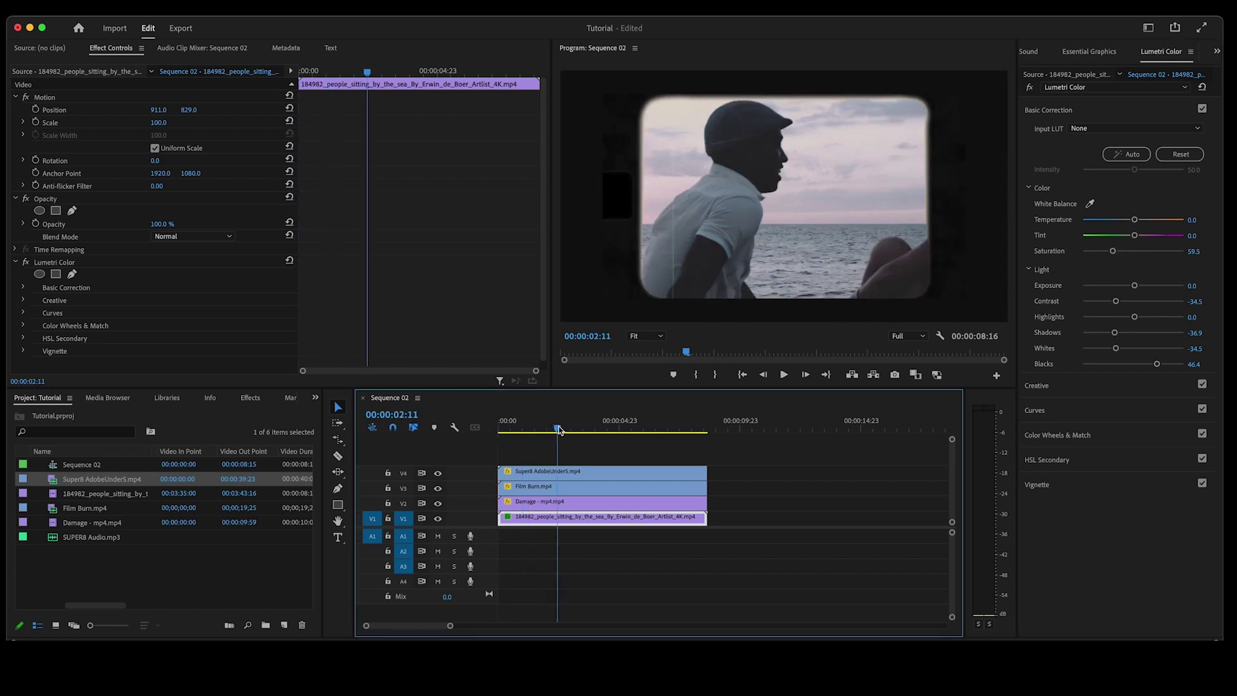
key(space)
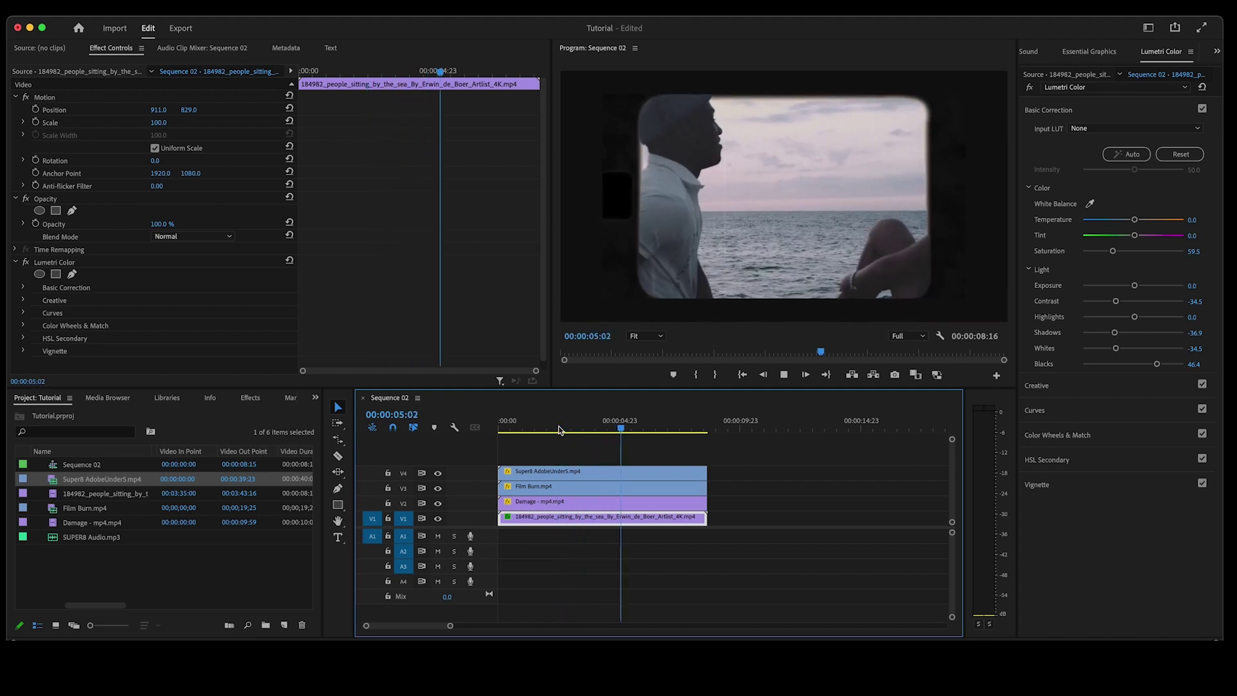
Nudge the Lumetri Midtones colour wheel toward magenta for a pink-lavender tint, then play back
key(space)
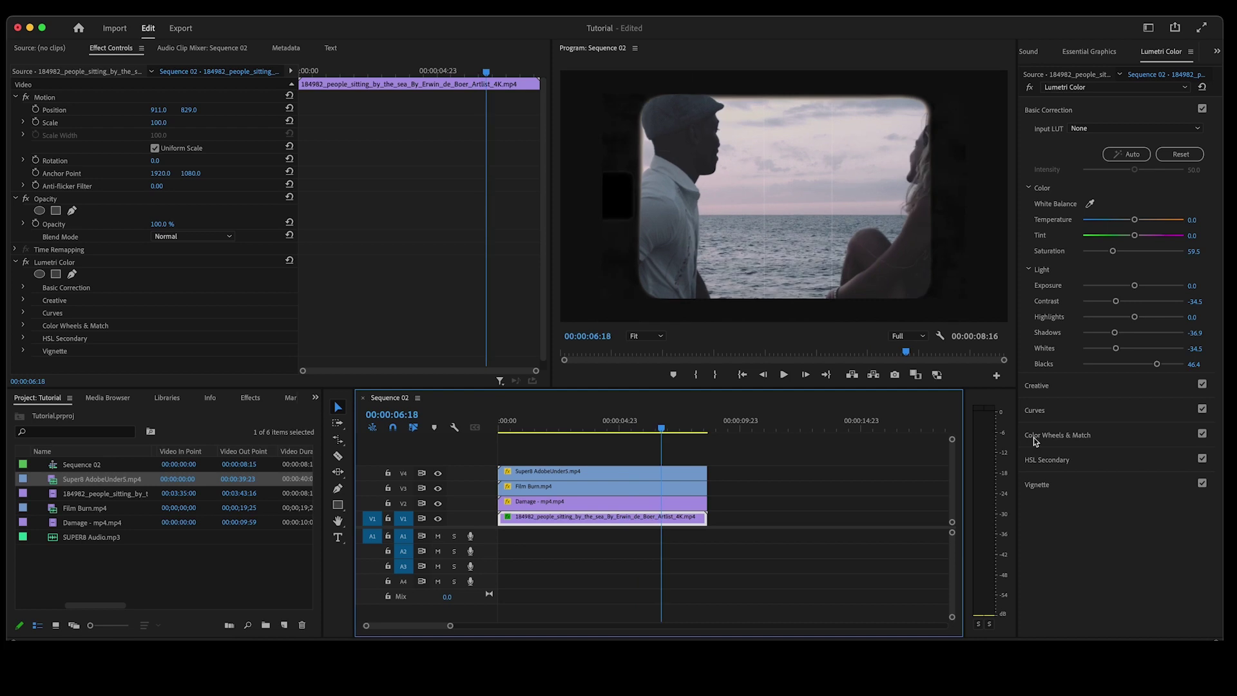
click(1034, 438)
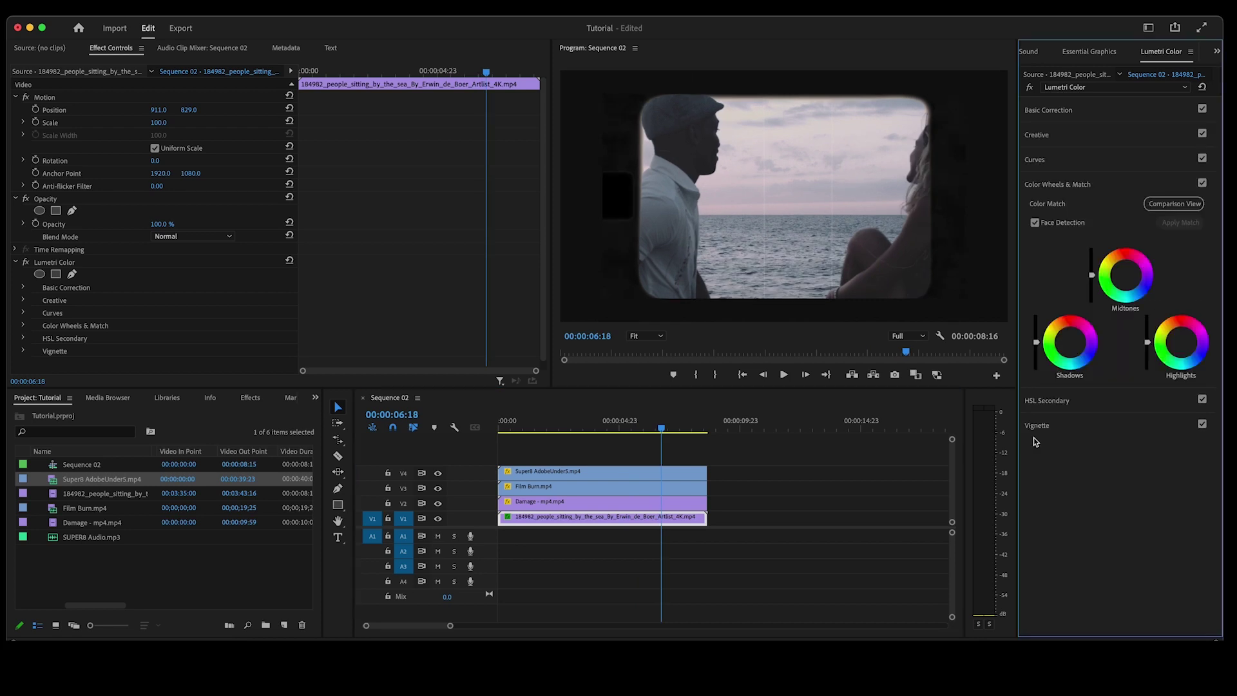
click(1125, 278)
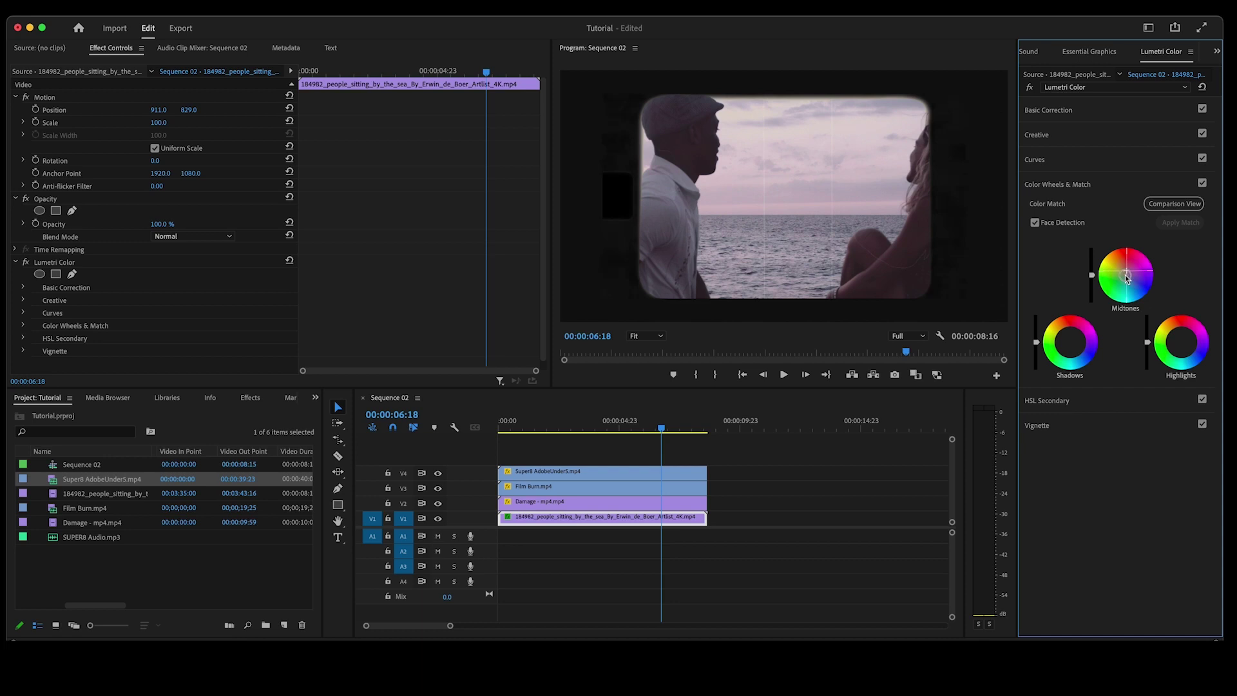
click(495, 442)
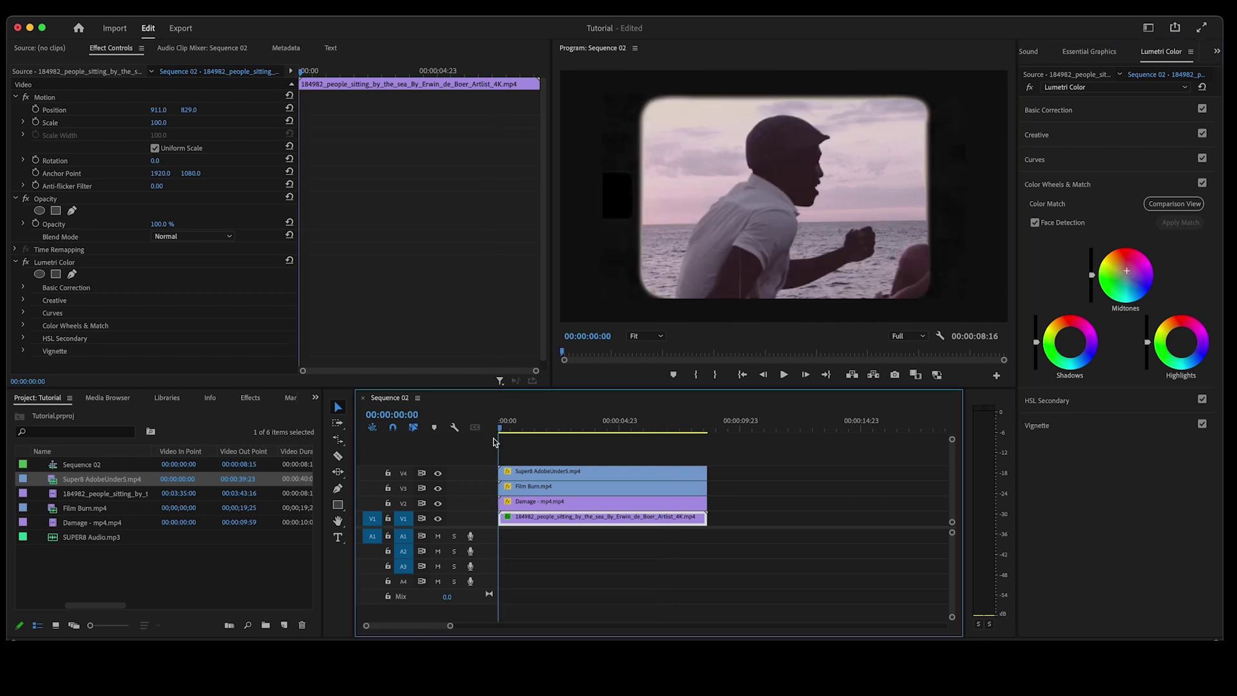
key(space)
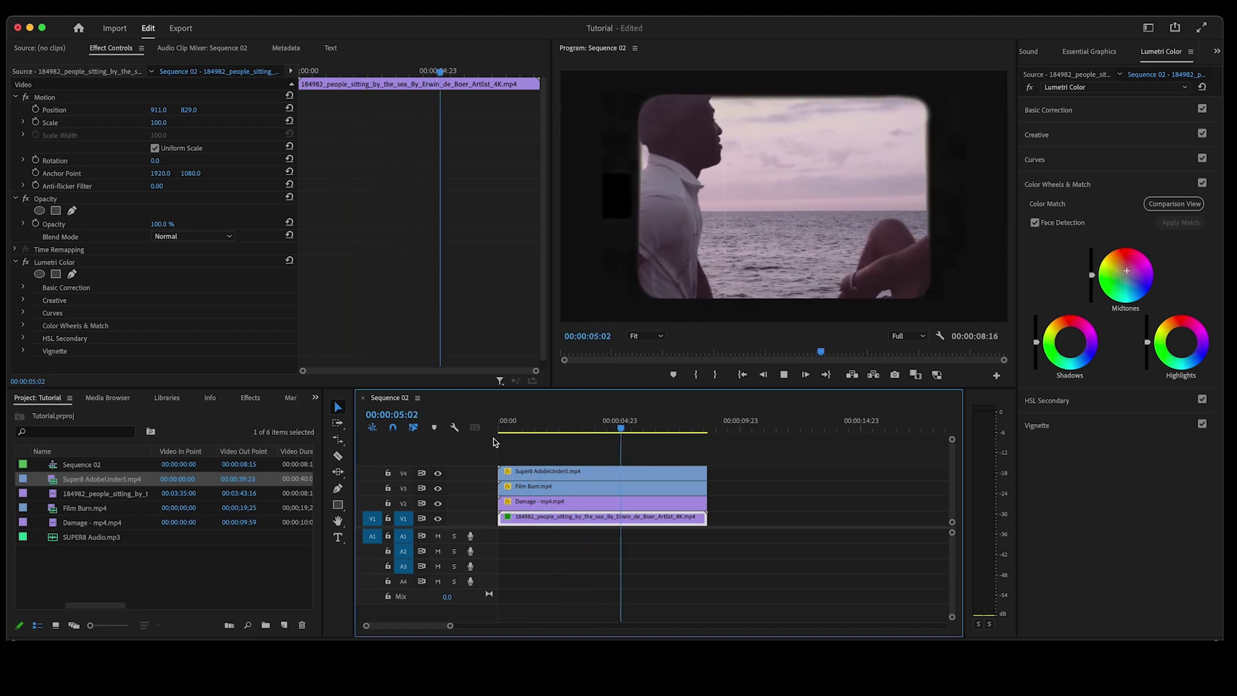
Apply the Noise effect to the seaside clip with Amount 20% and play it back
click(250, 397)
click(117, 414)
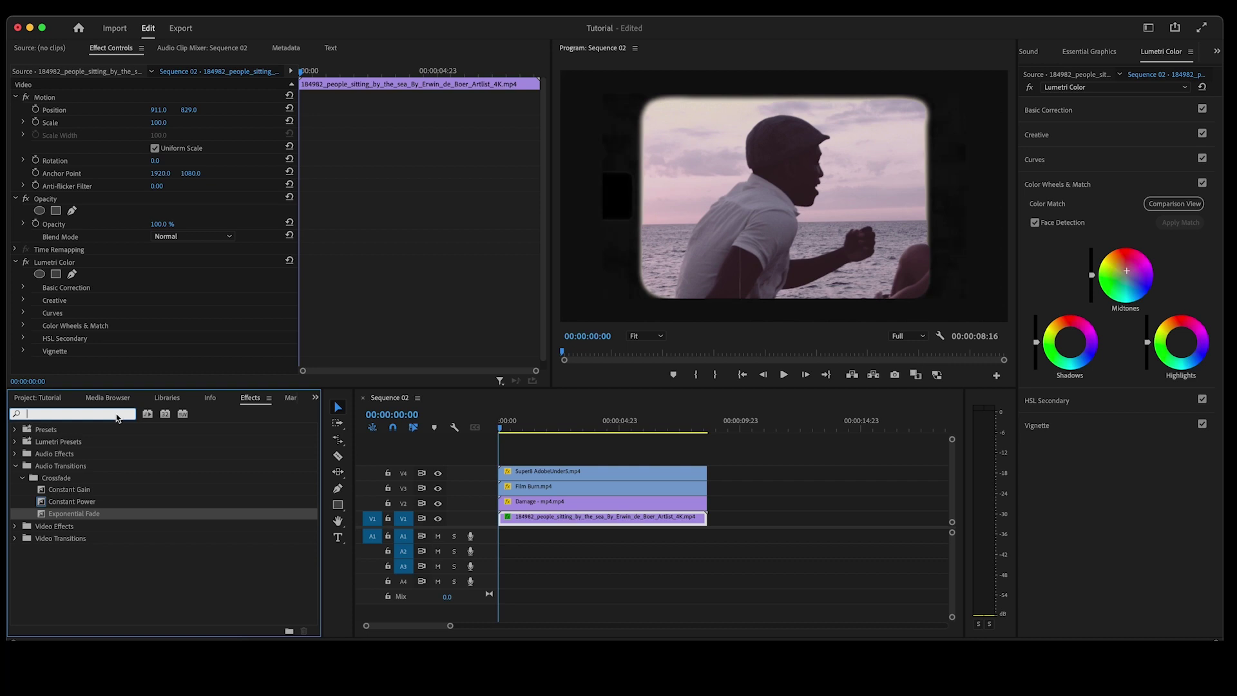
text(noise)
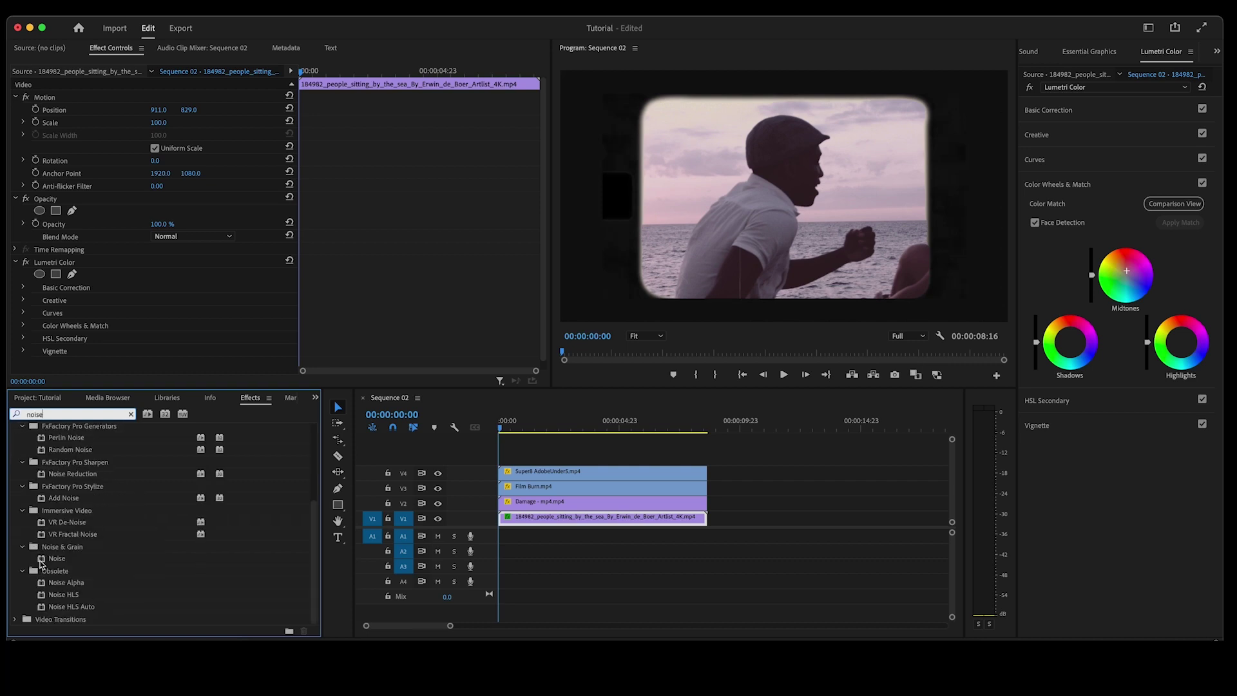
drag(41, 563, 520, 524)
scroll(242, 298, down, 3)
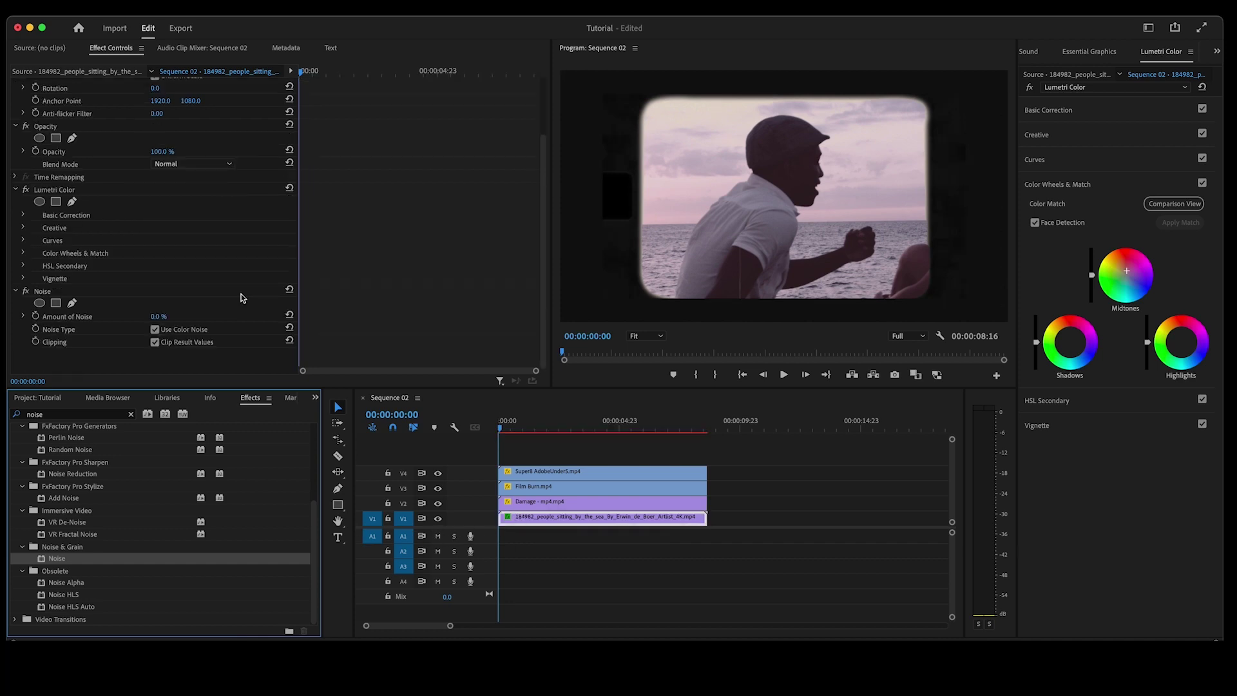
click(166, 316)
text(20)
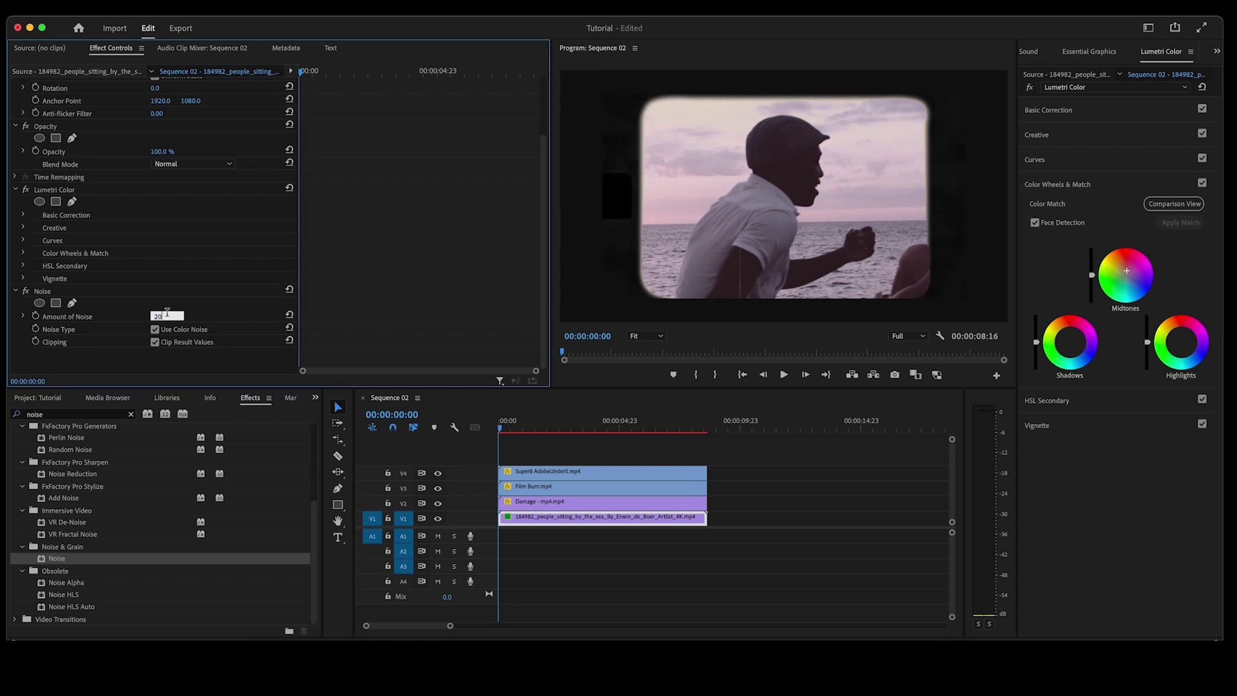
key(Return)
key(space)
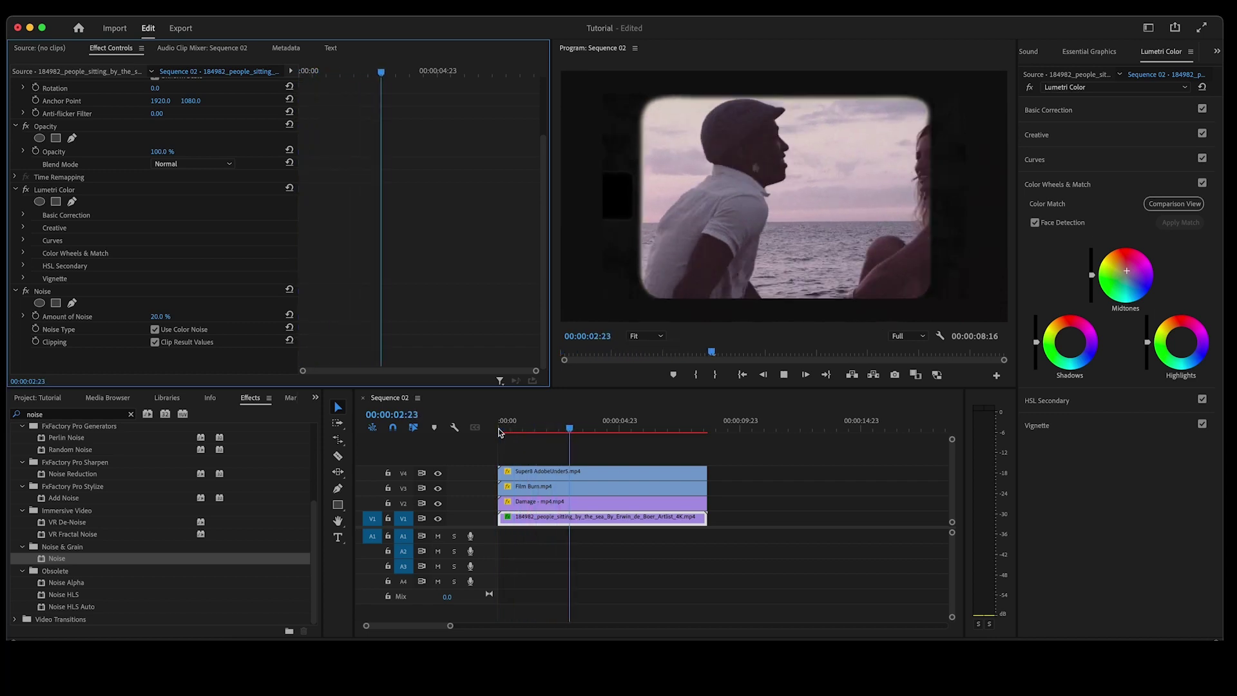
Inspect the grain at 100% Program Monitor zoom, then set the zoom to Fit
click(500, 432)
click(663, 340)
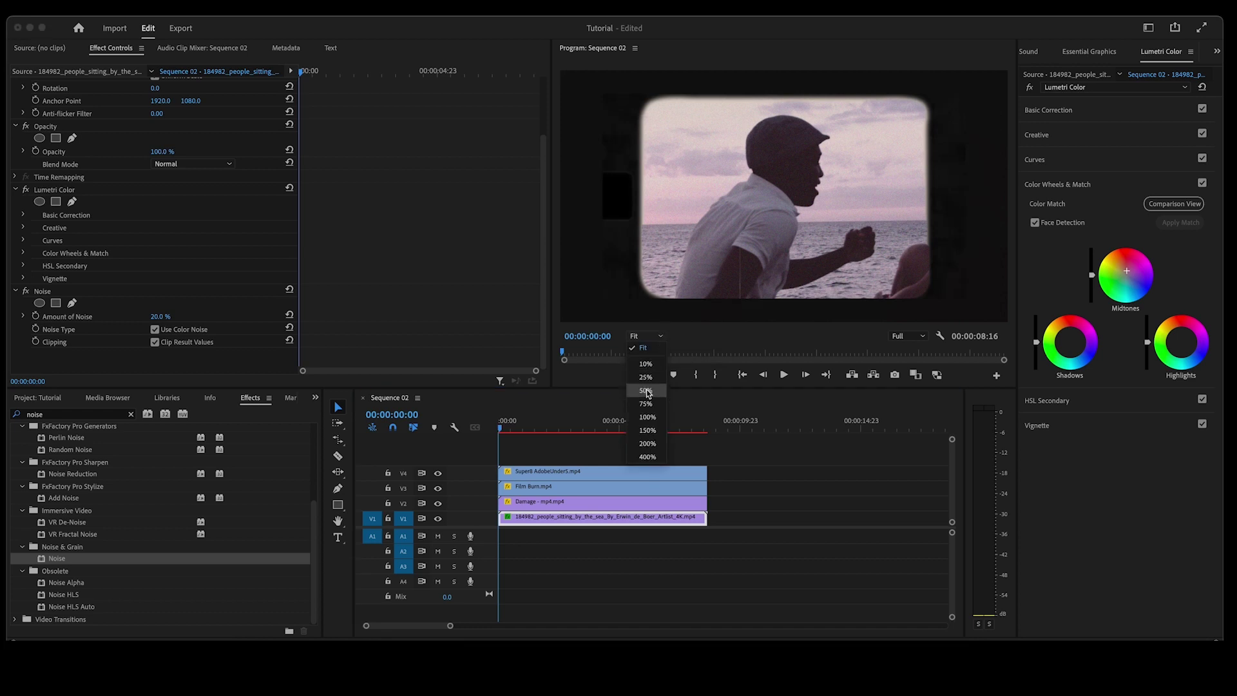
click(648, 417)
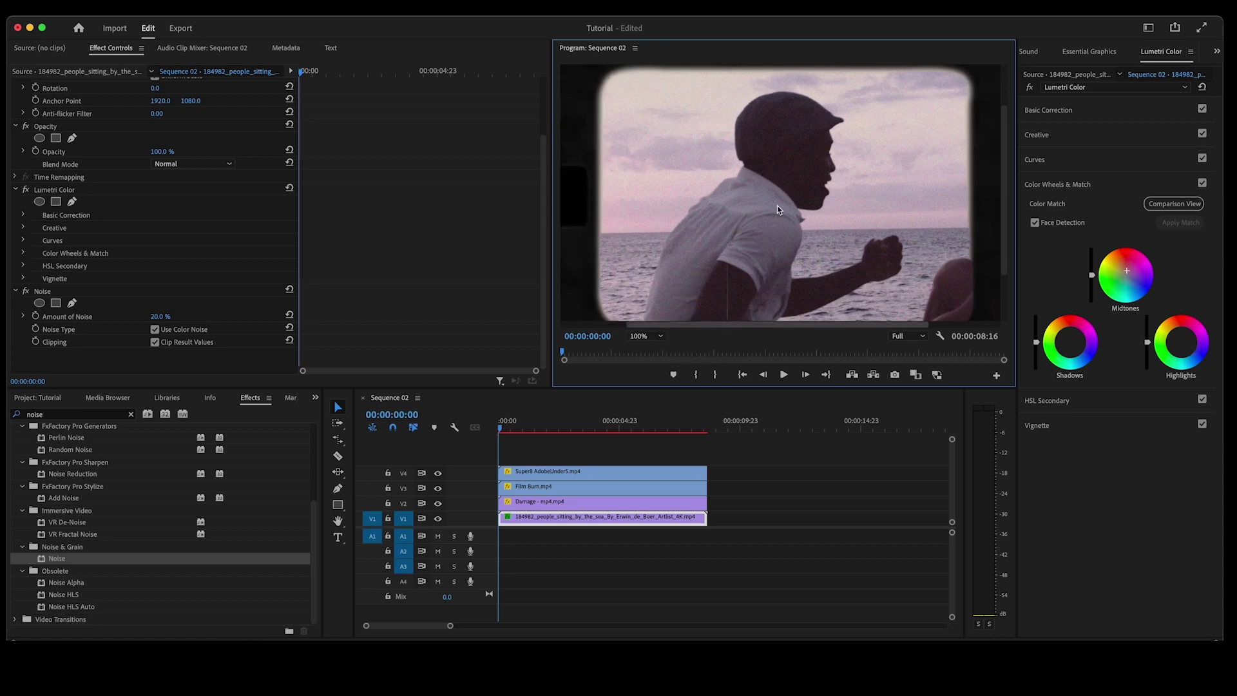
click(662, 337)
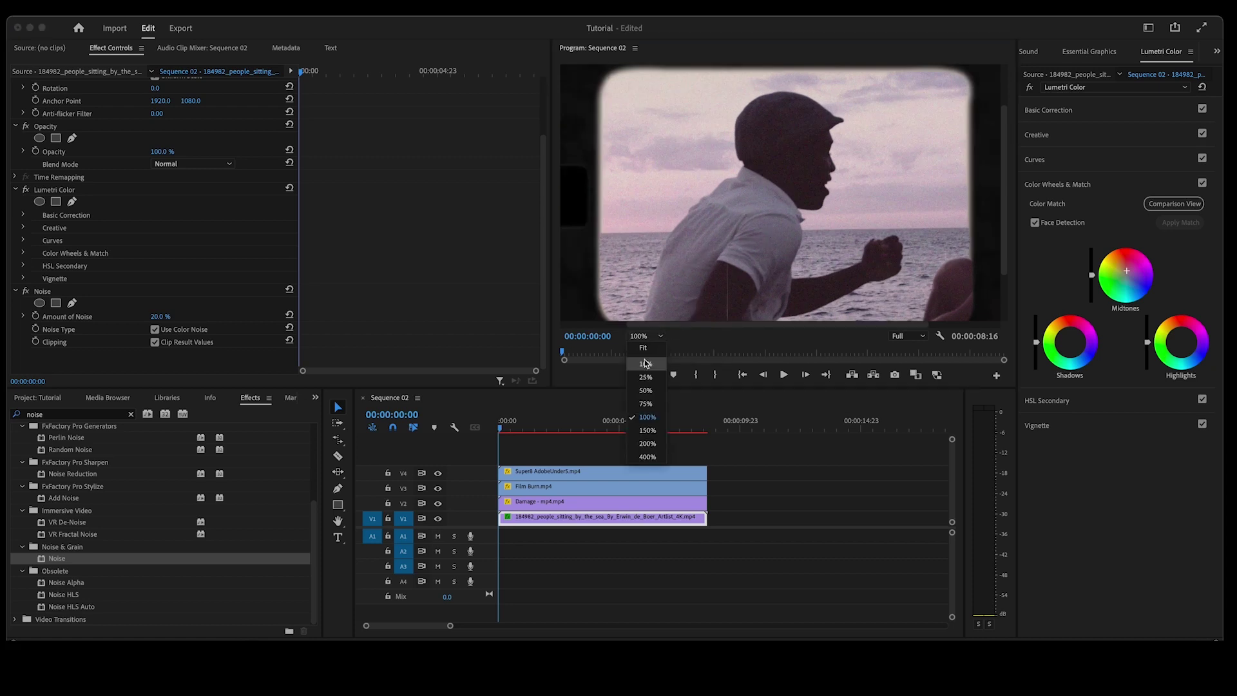
click(643, 348)
click(131, 415)
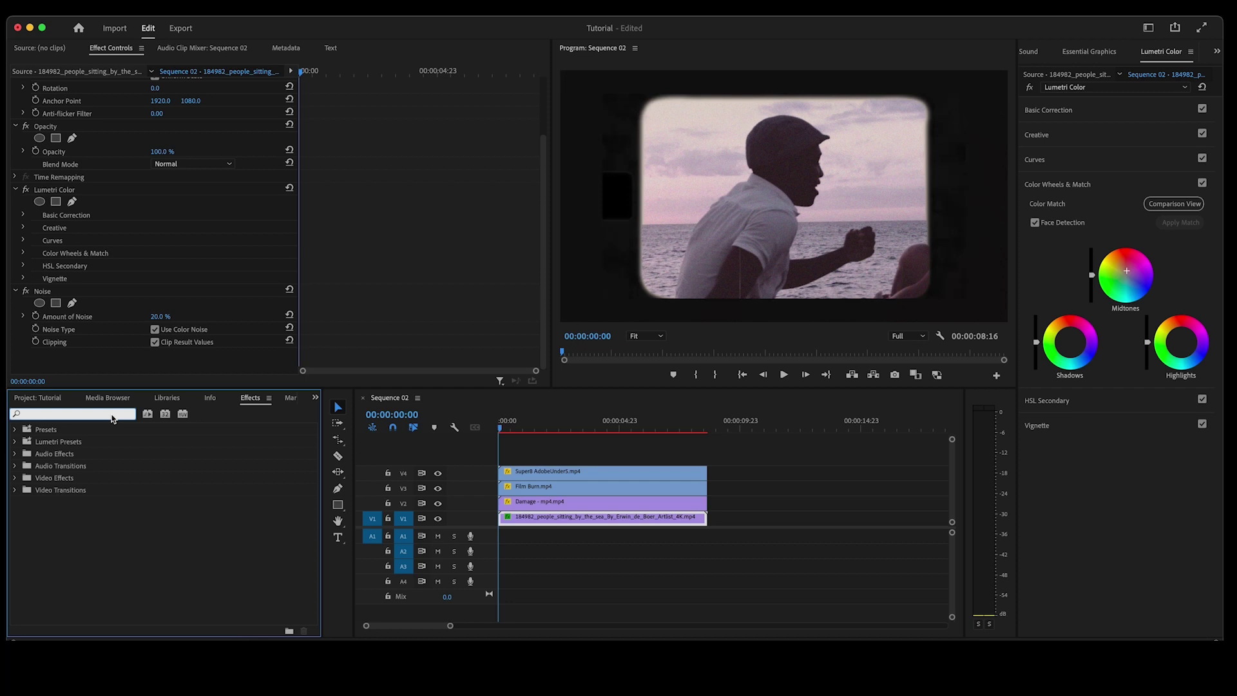
Apply Gaussian Blur to the V1 seaside clip at Blurriness 5 and play it to preview
text(gau)
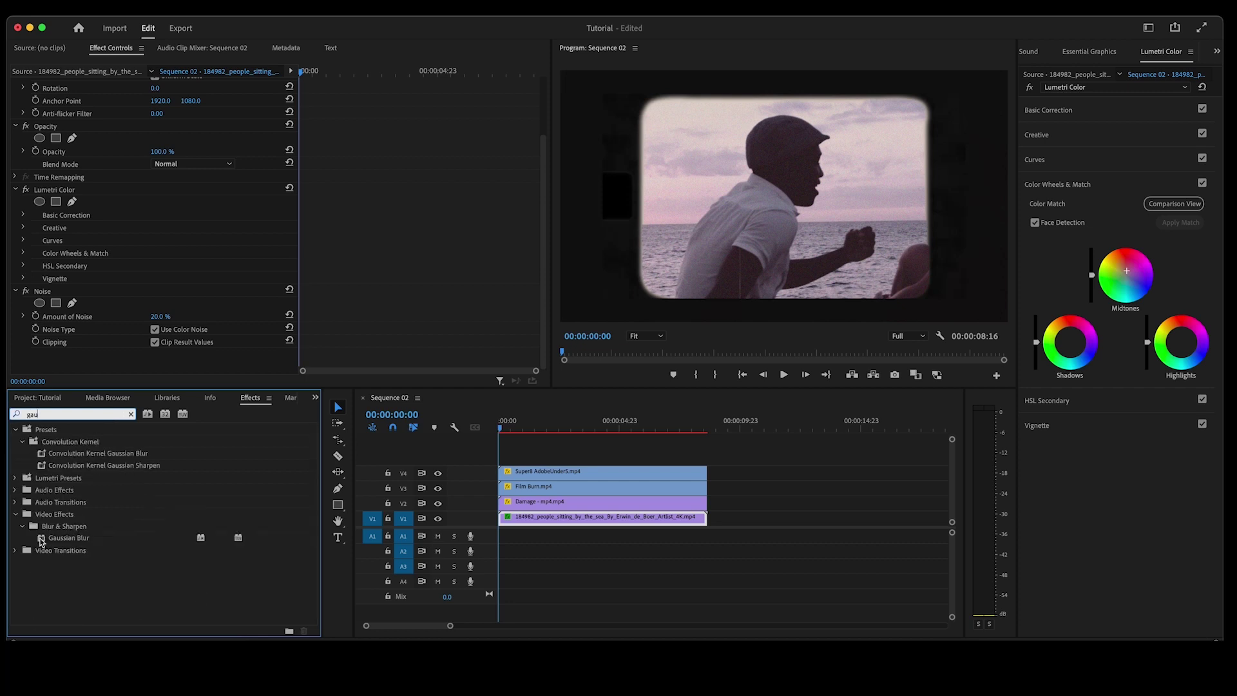
drag(40, 541, 523, 526)
scroll(156, 319, down, 2)
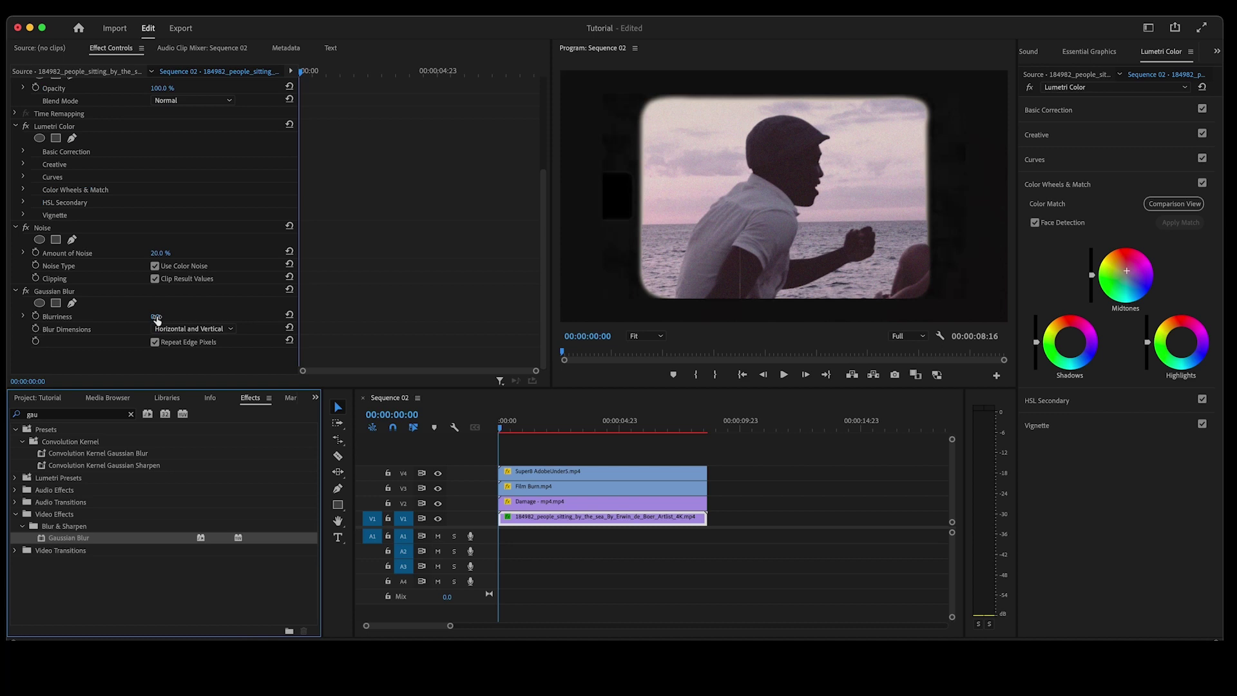
click(156, 318)
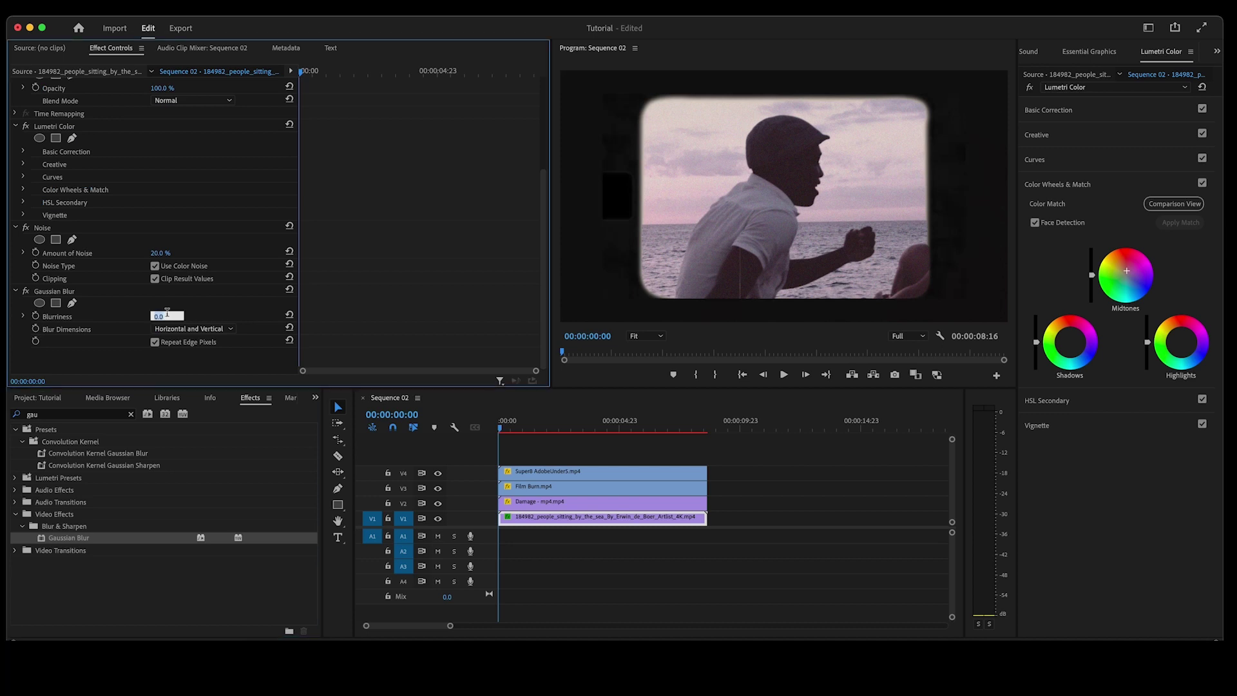
text(5)
key(Return)
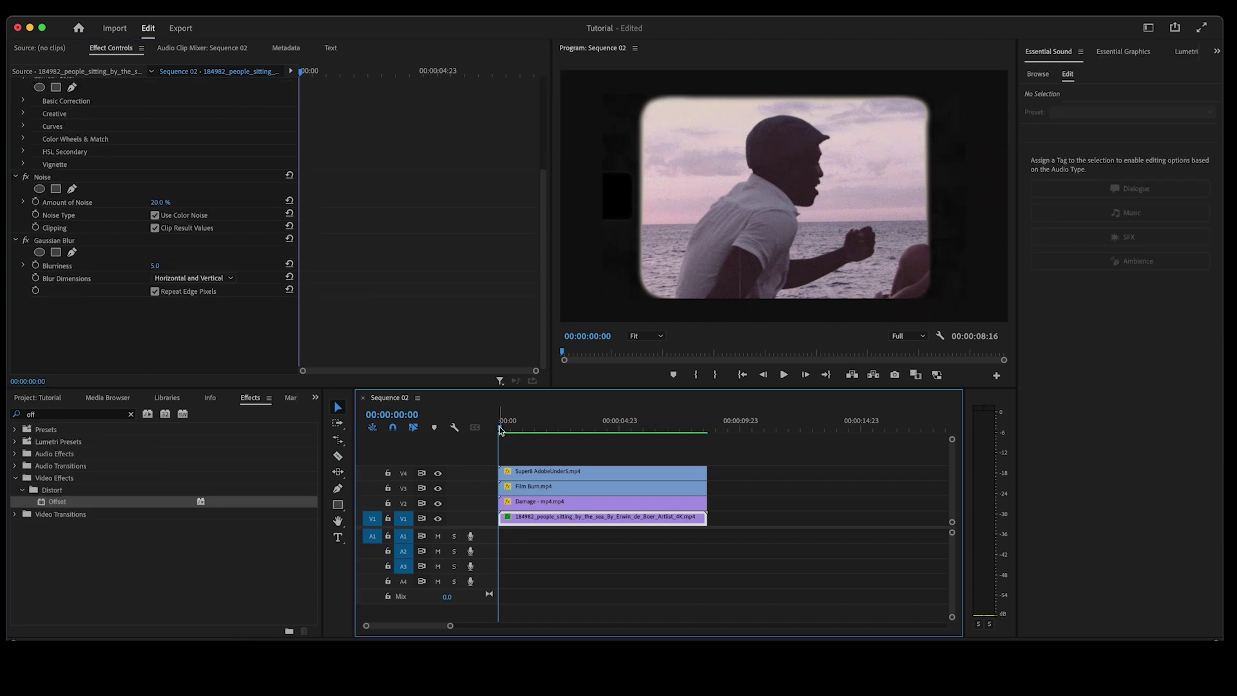
key(space)
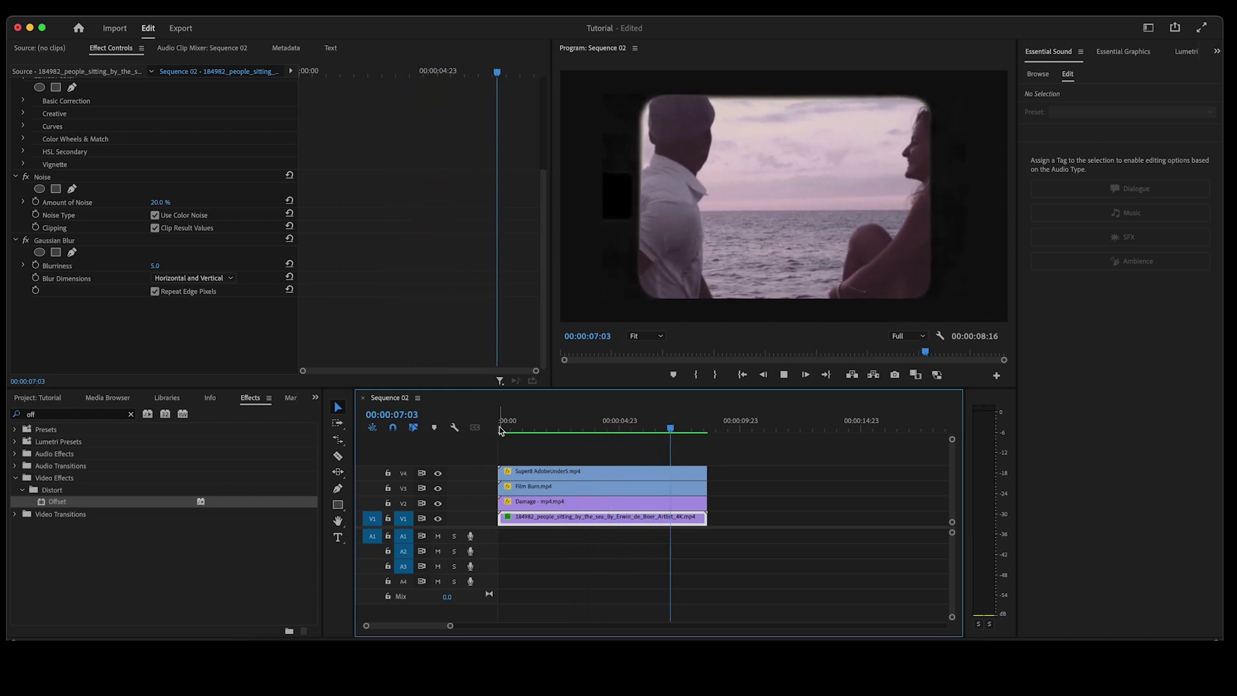
key(space)
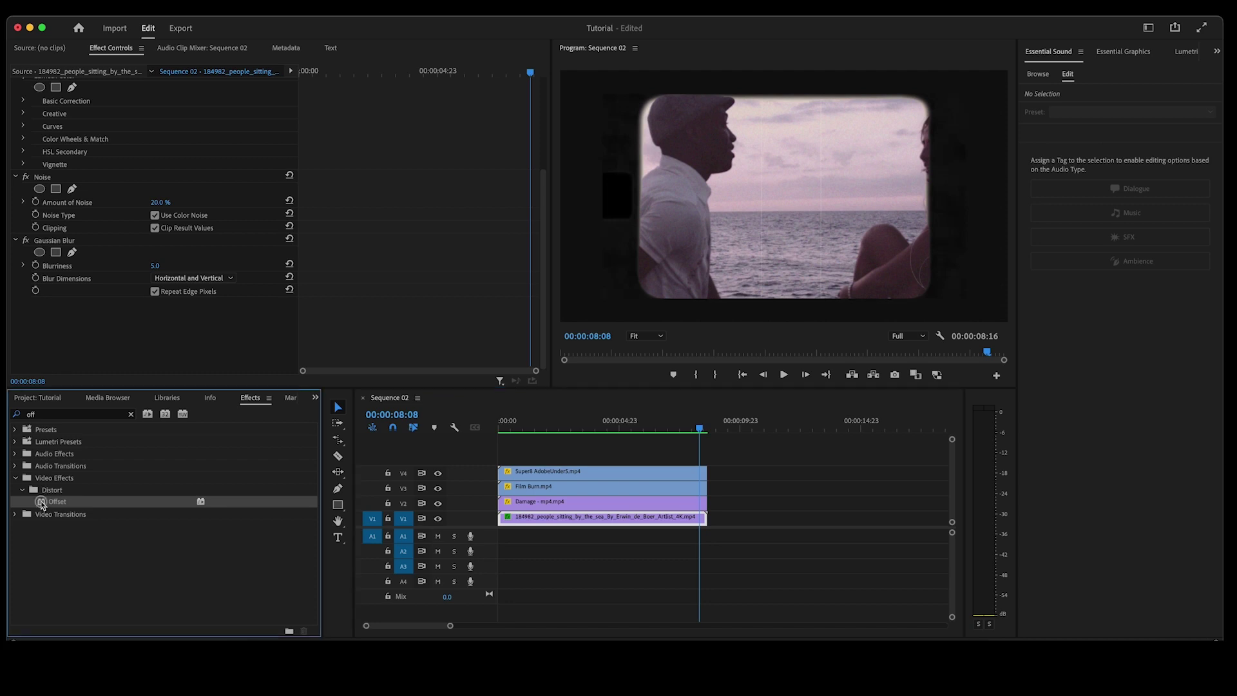
Apply Offset to the seaside clip and add centred Shift Center To keyframes at the start and a few frames later
drag(41, 505, 644, 517)
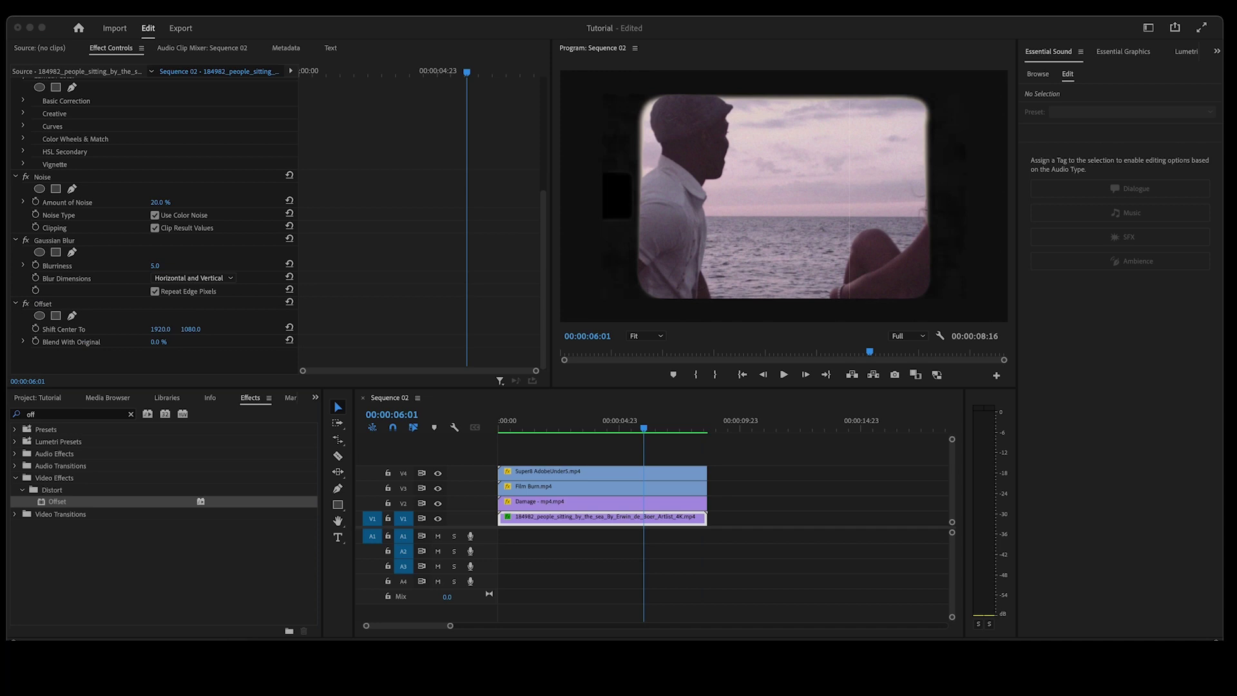
click(36, 330)
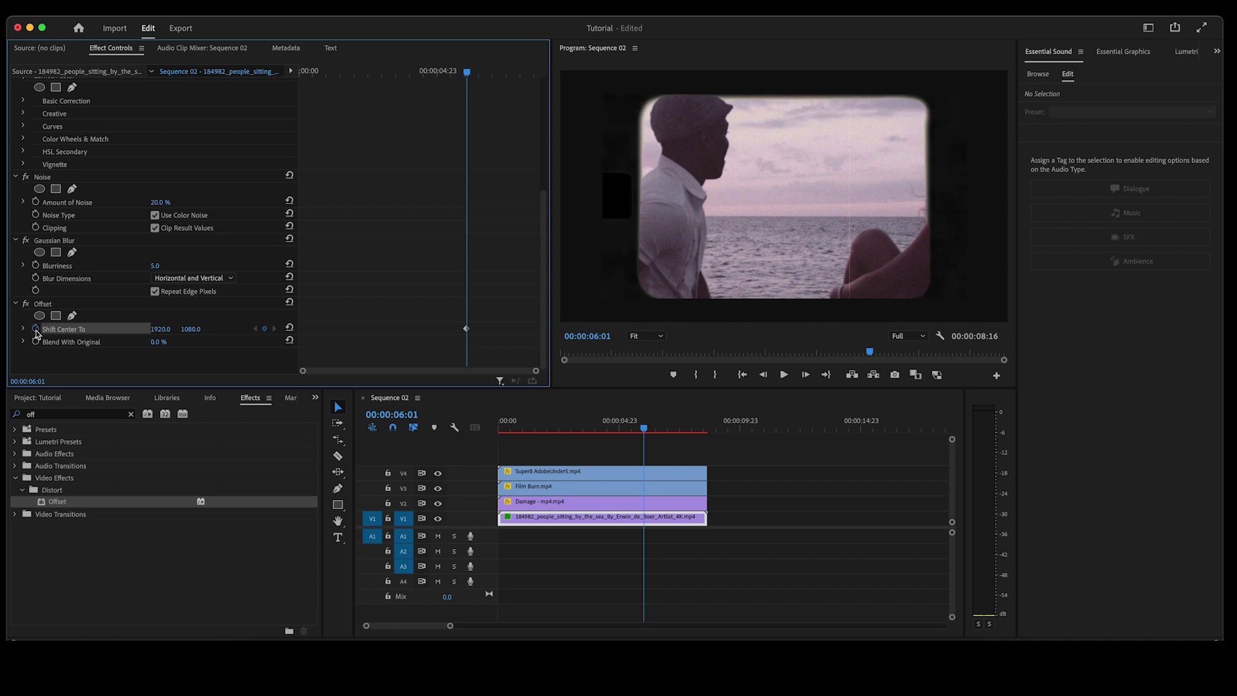
click(195, 330)
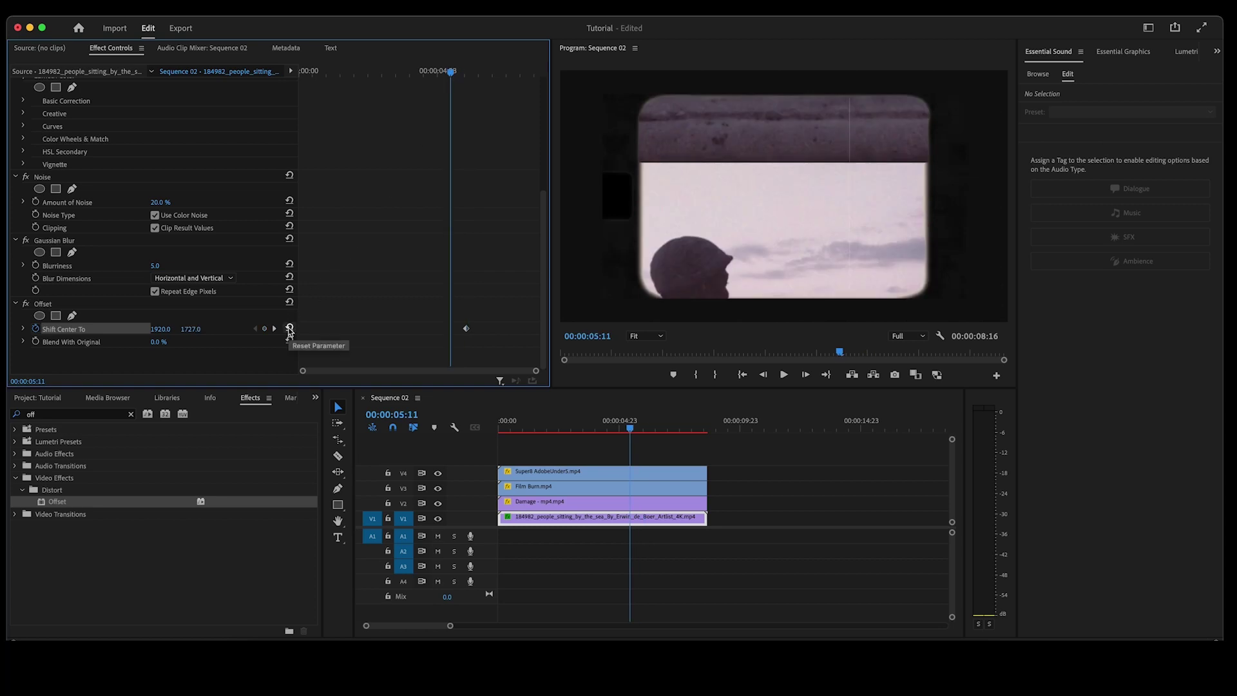
click(290, 329)
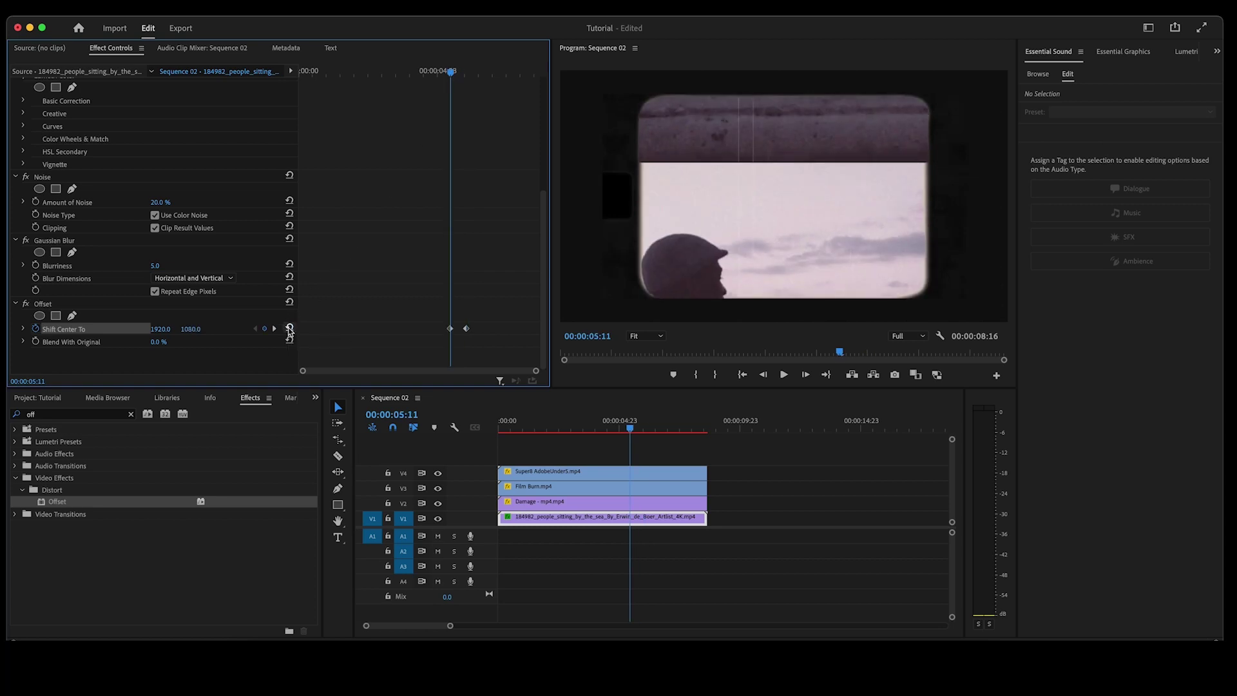
drag(450, 71, 487, 80)
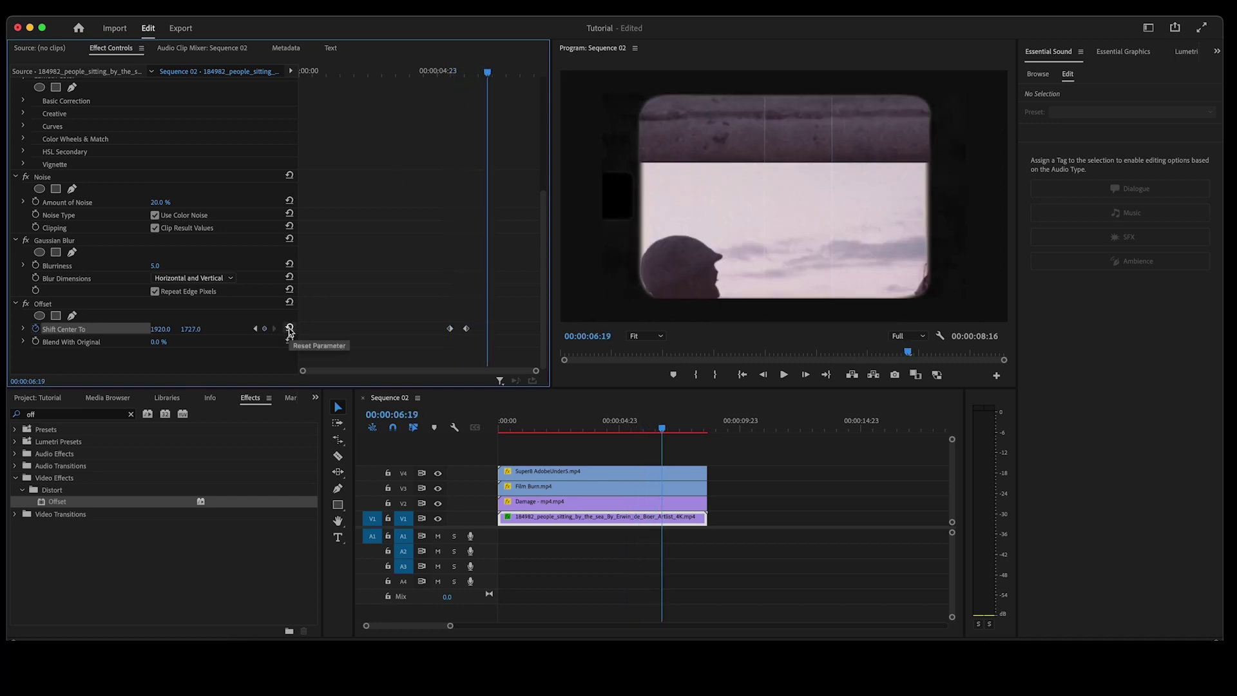
click(289, 330)
Add Shift Center To keyframes from 1:06 that push the frame up to vertical 645, then recentre it around 2:09
drag(494, 74, 333, 94)
click(264, 329)
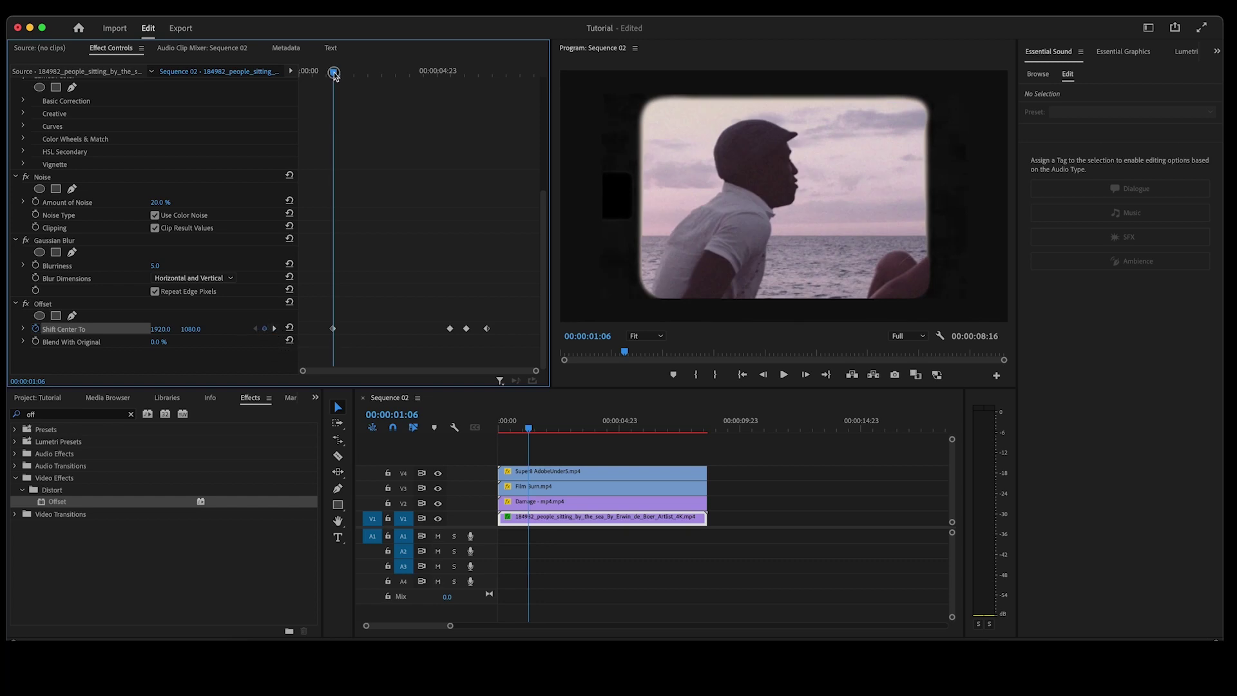
drag(334, 72, 349, 75)
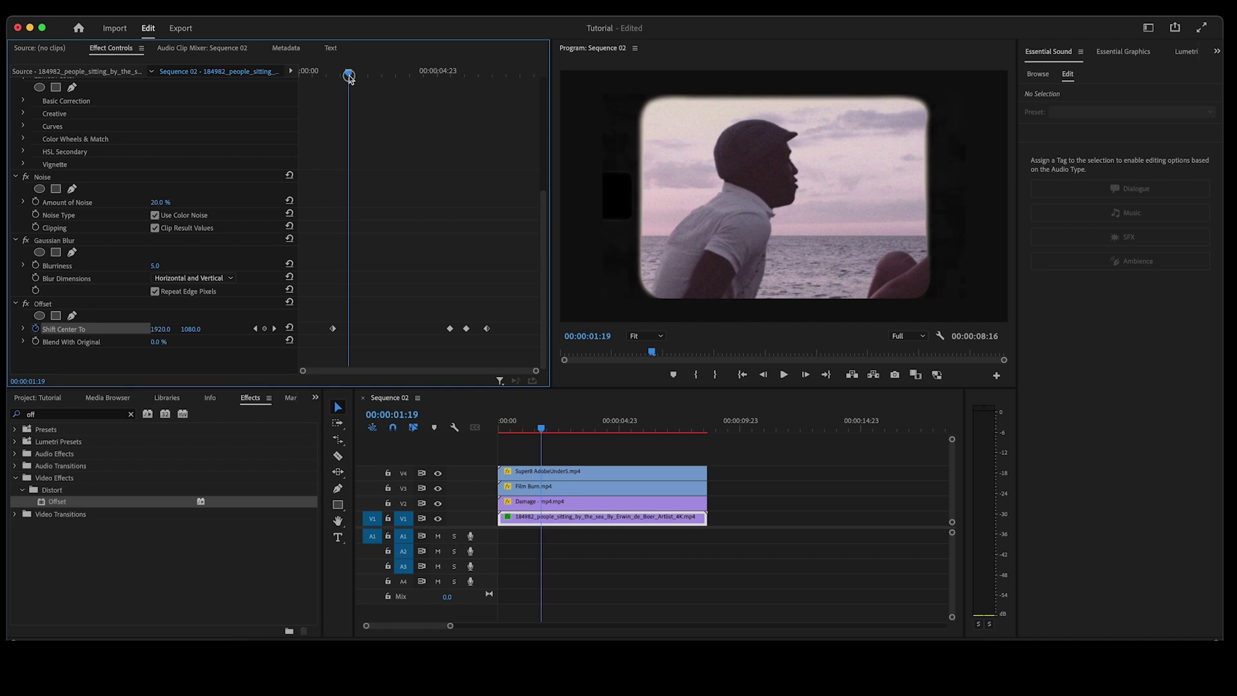
click(264, 328)
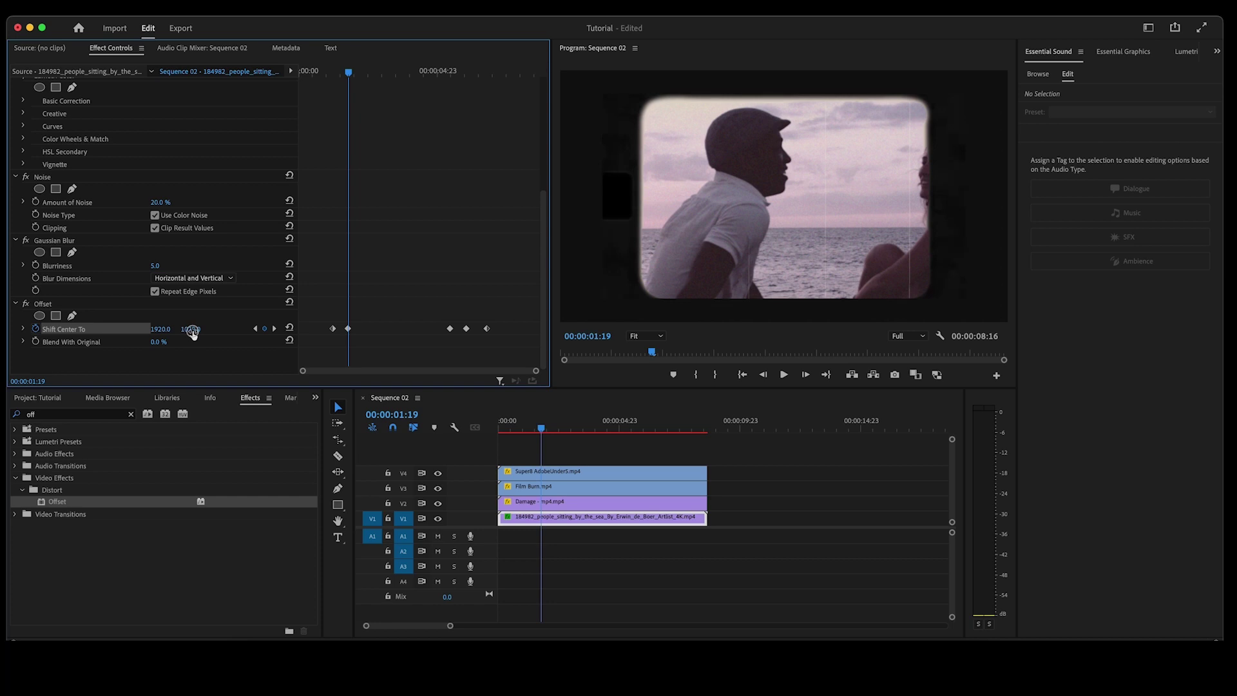
drag(191, 330, 190, 331)
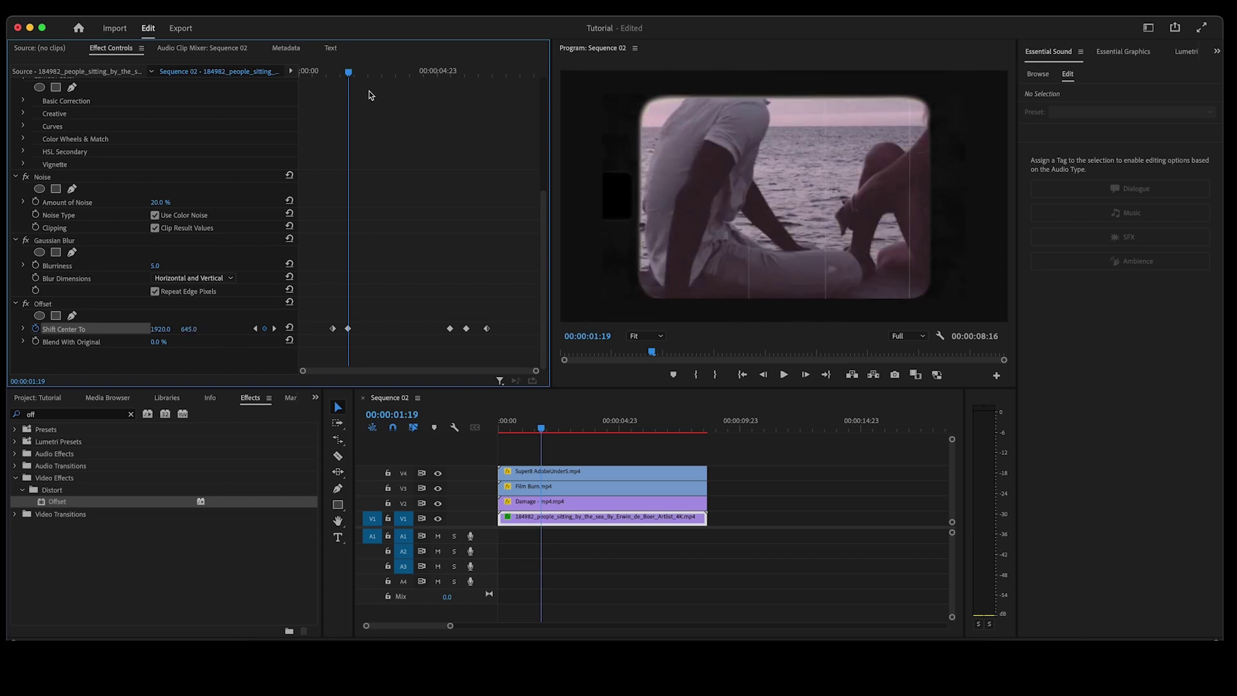
drag(348, 72, 365, 72)
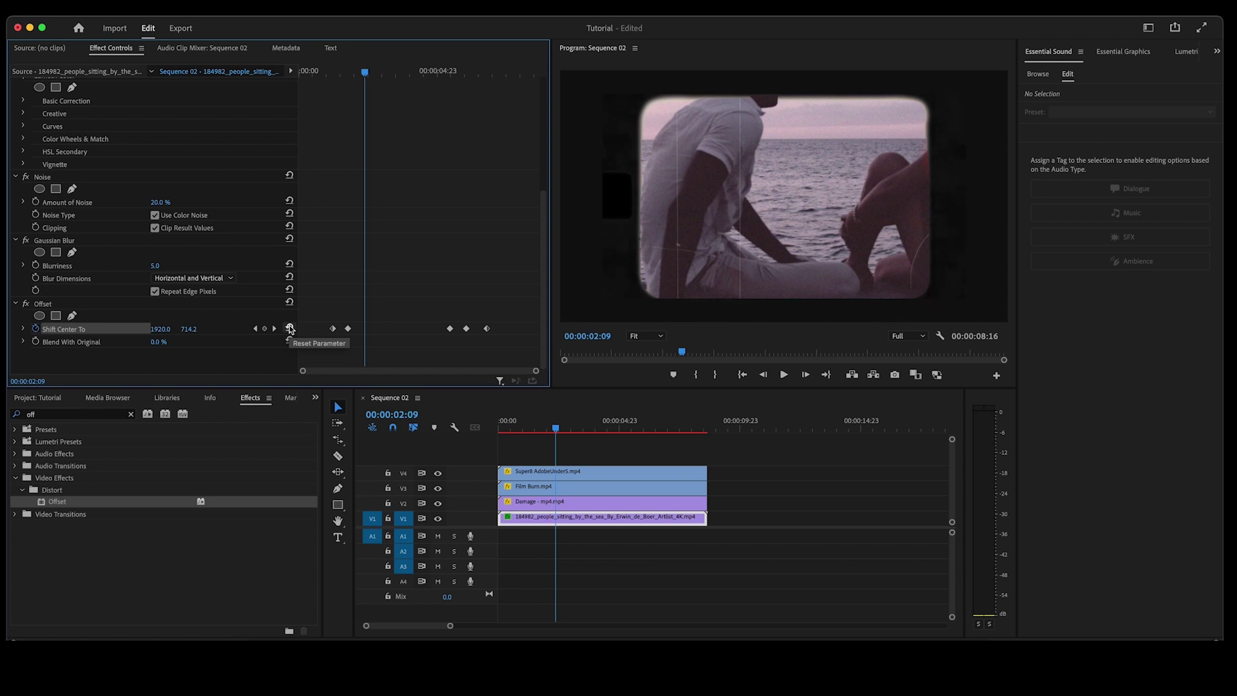
click(290, 329)
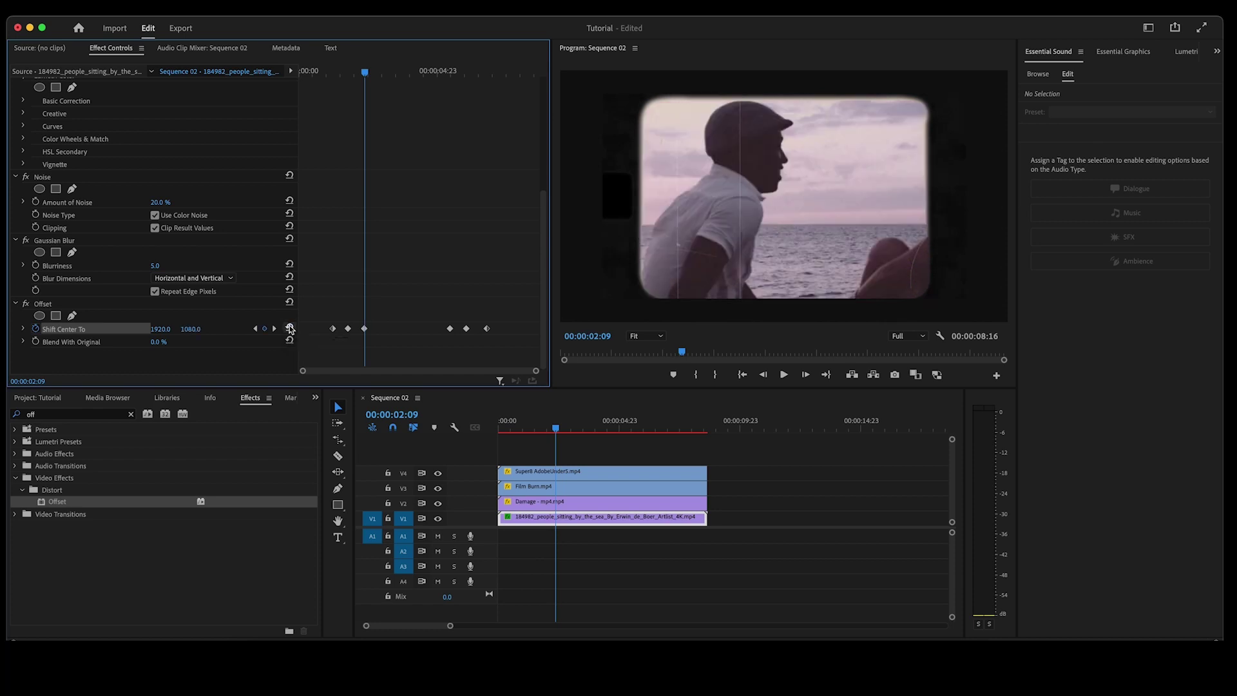
click(502, 431)
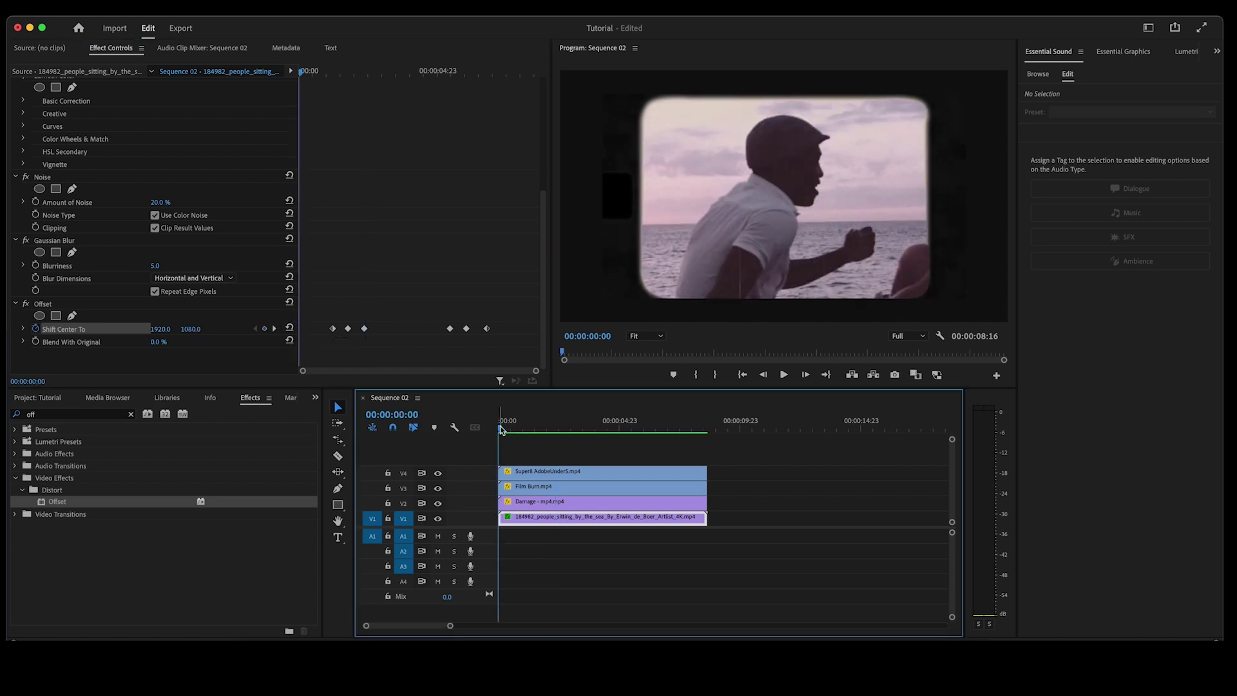
After previewing the jitter, apply Posterize Time to the seaside clip with Frame Rate 18
key(space)
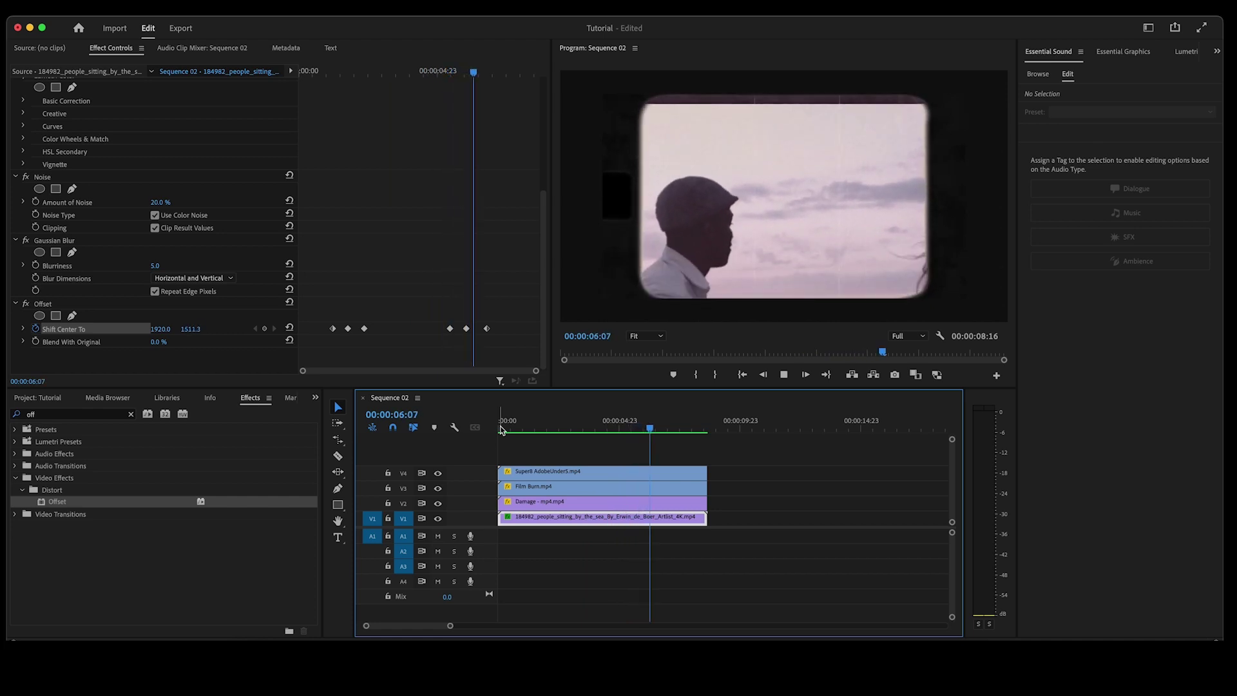
click(131, 414)
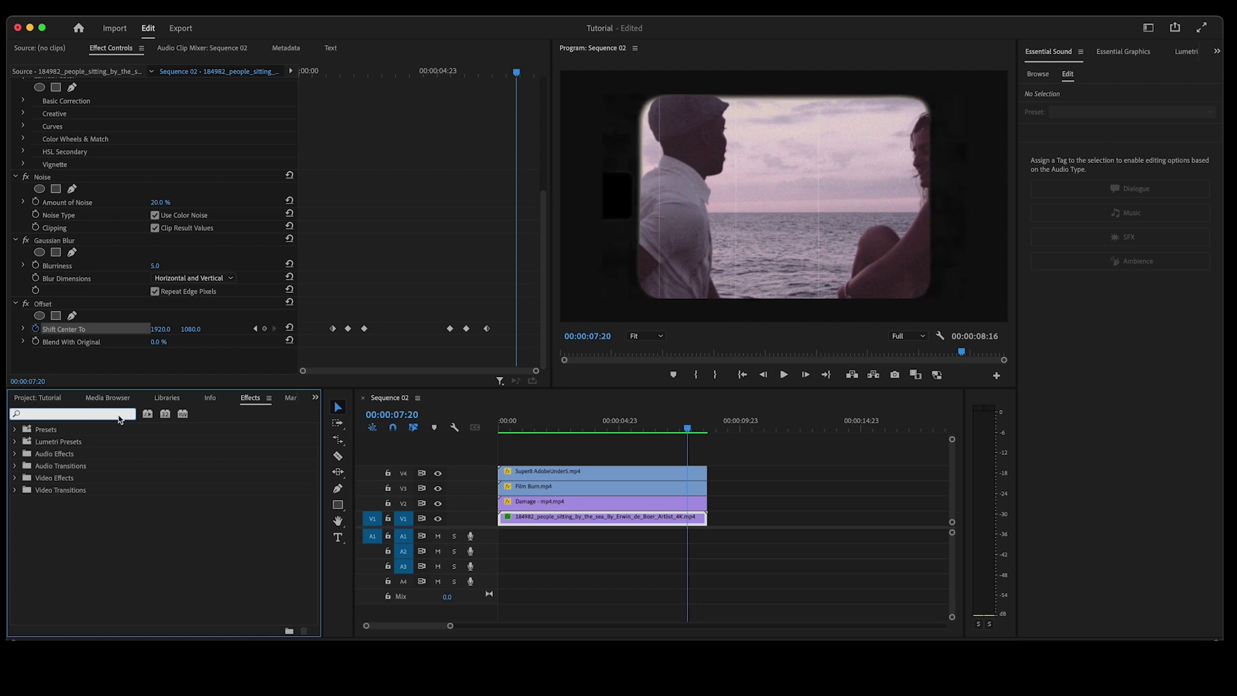
text(posteri)
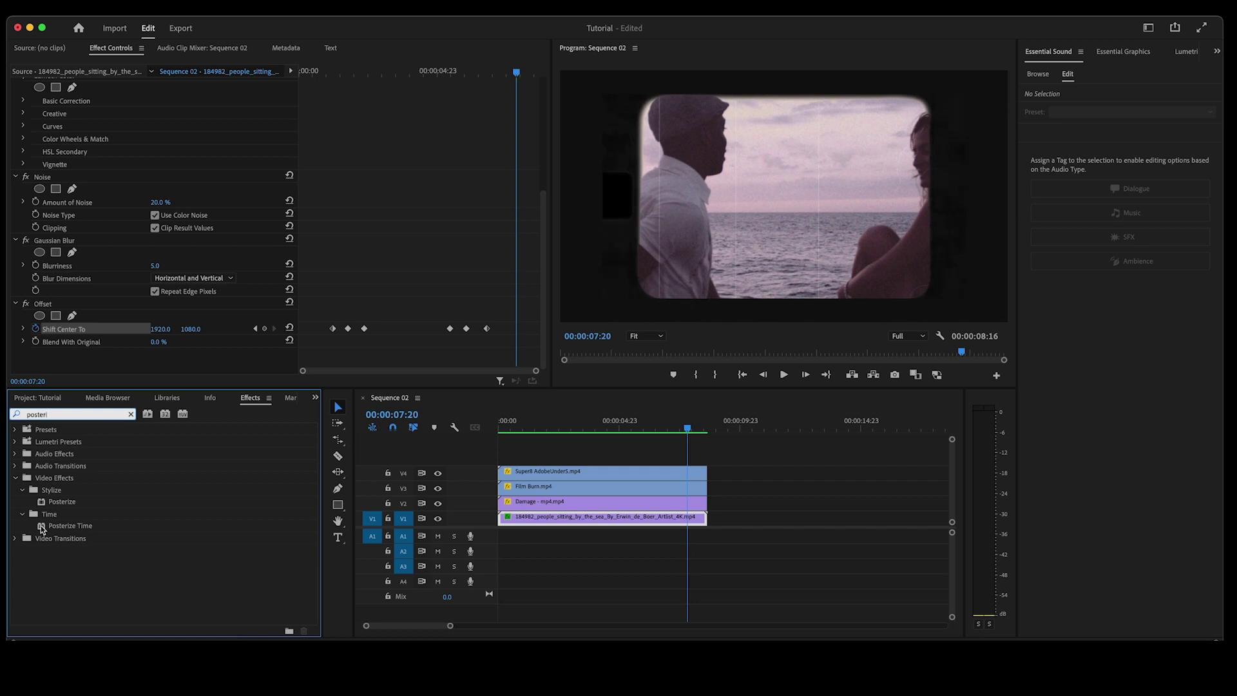
drag(42, 527, 516, 516)
key(Home)
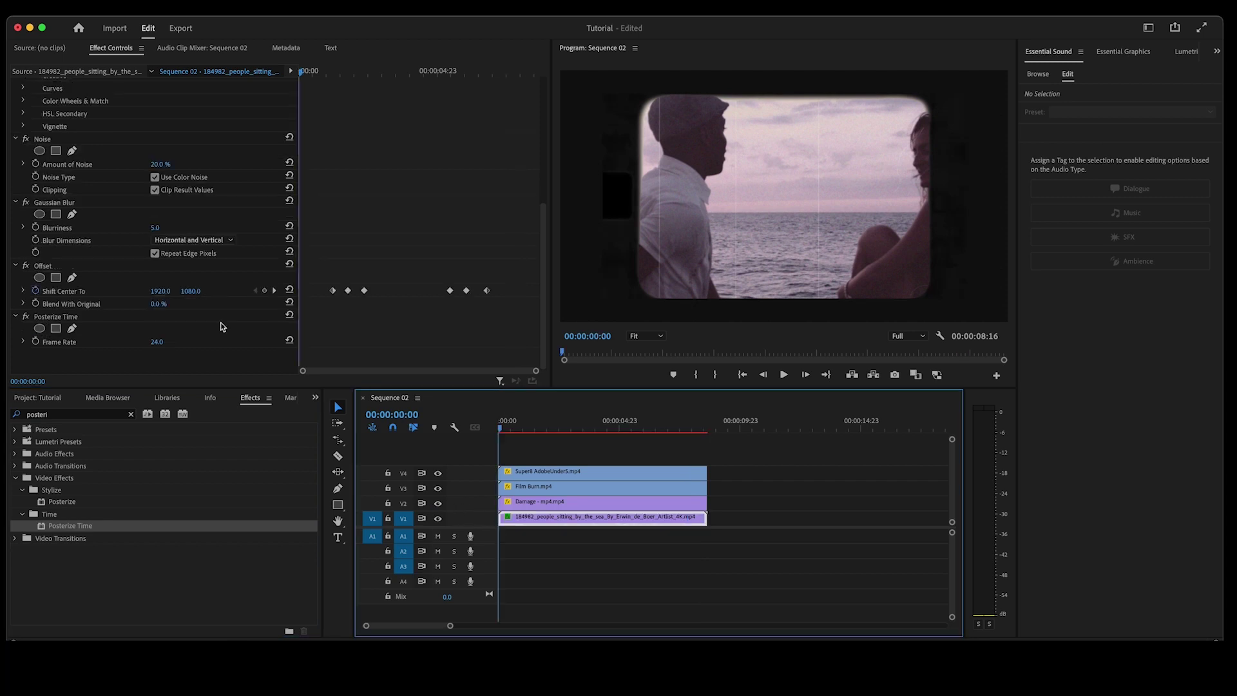
click(156, 346)
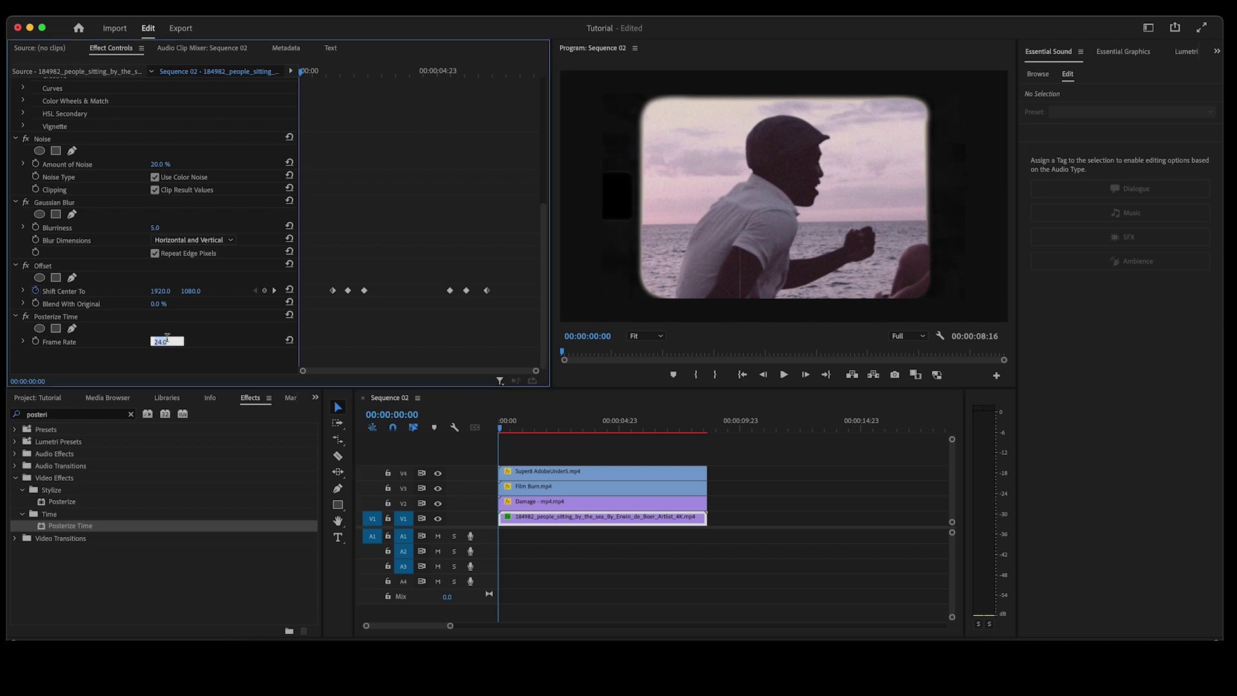
text(18)
key(Return)
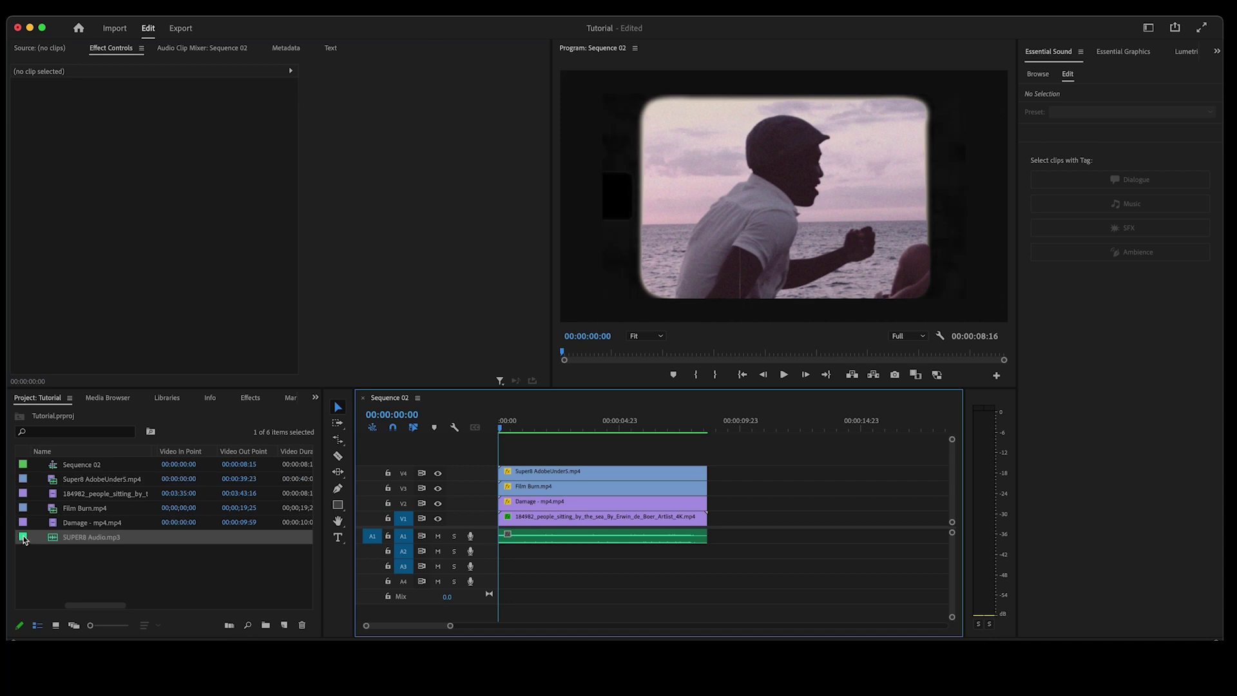
Place SUPER8 Audio.mp3 on track A1 beneath the video and select the audio clip
click(24, 540)
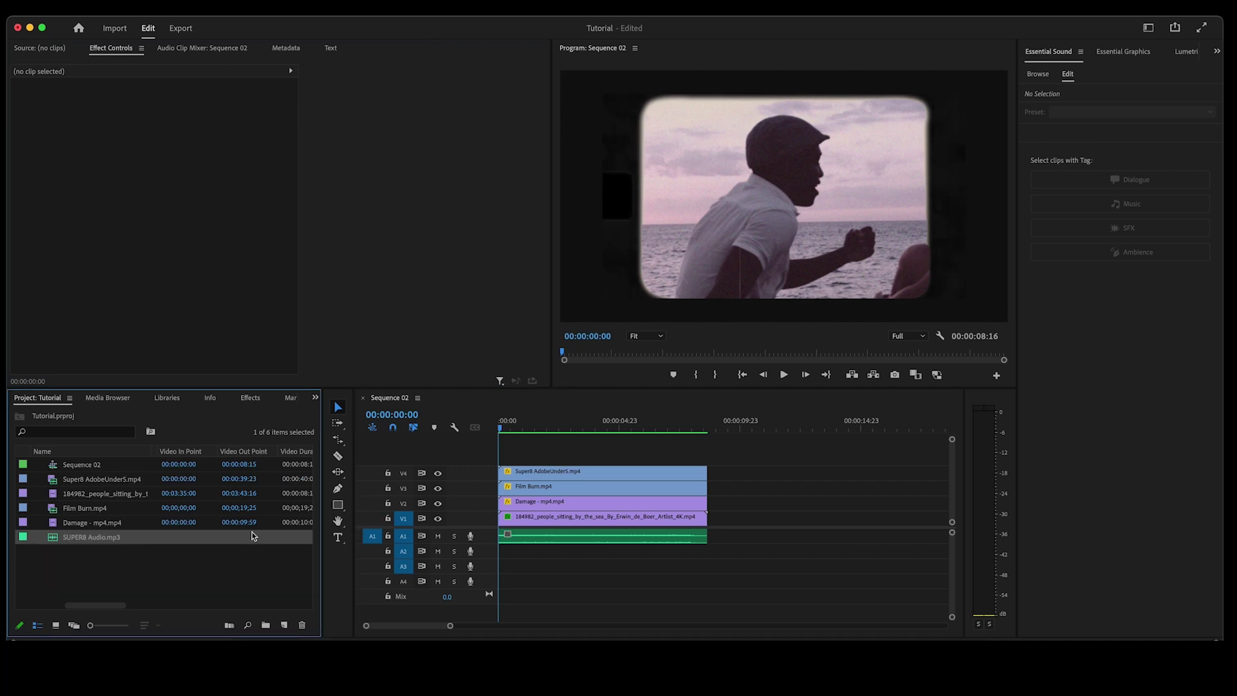
click(514, 538)
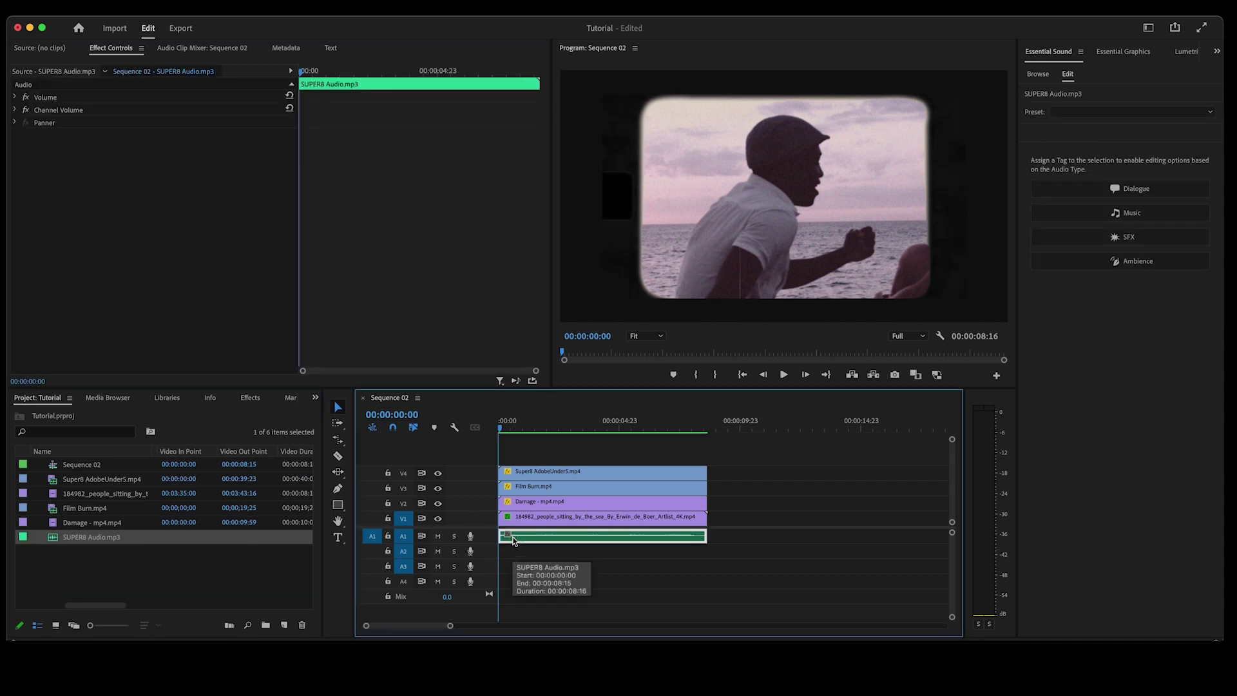